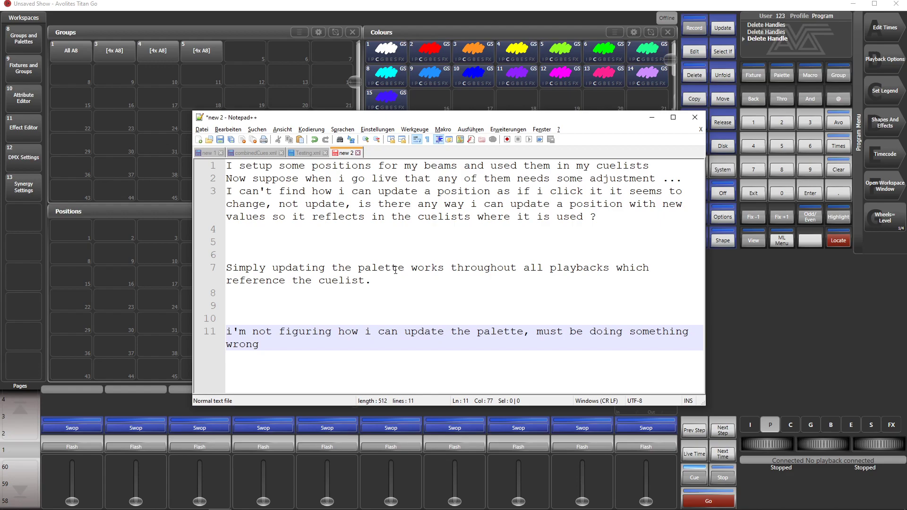
Minimise the Notepad++ notes on updating position palettes to bring Titan Go forward.
left_click(652, 117)
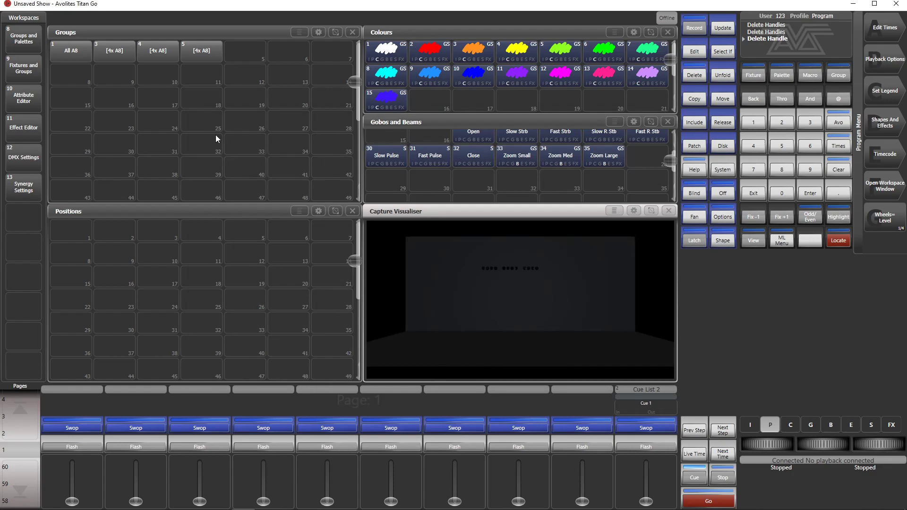
Locate the All A8 group, raise its dimmer, and enter Record mode for a playback.
left_click(77, 57)
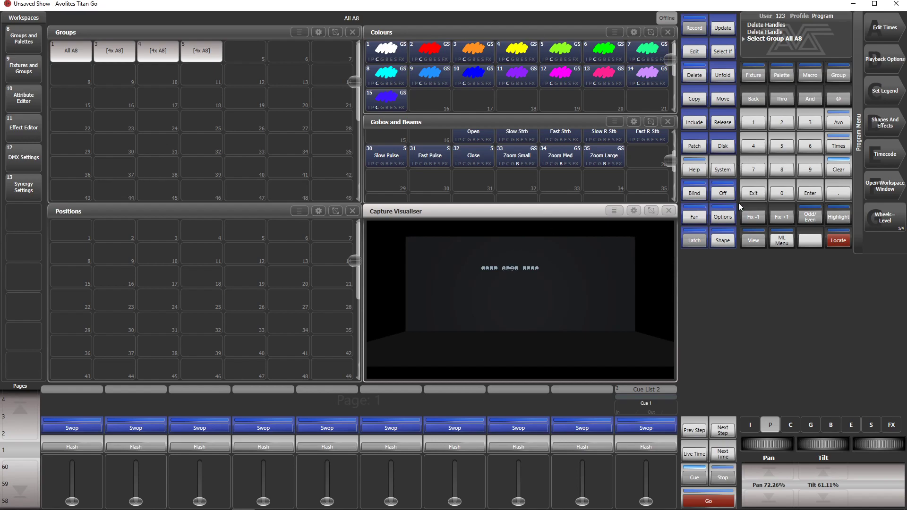
left_click(838, 241)
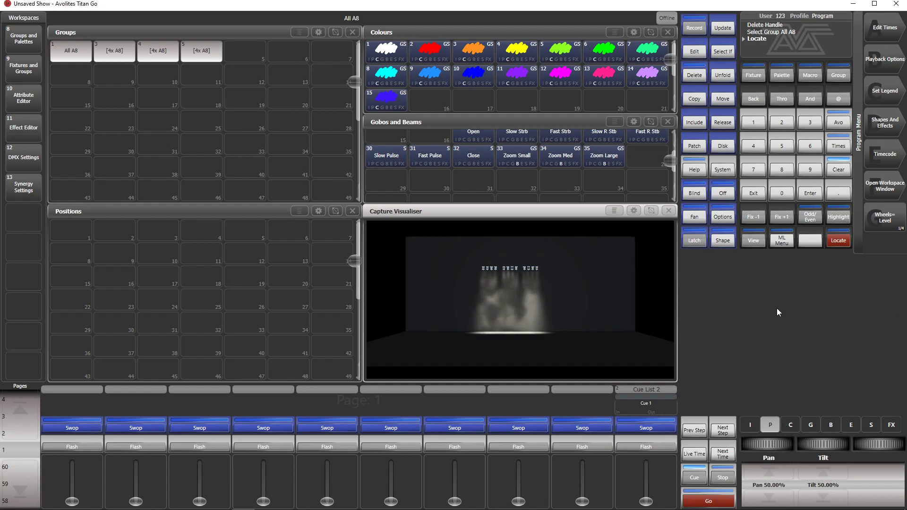
left_click(752, 429)
left_click(773, 467)
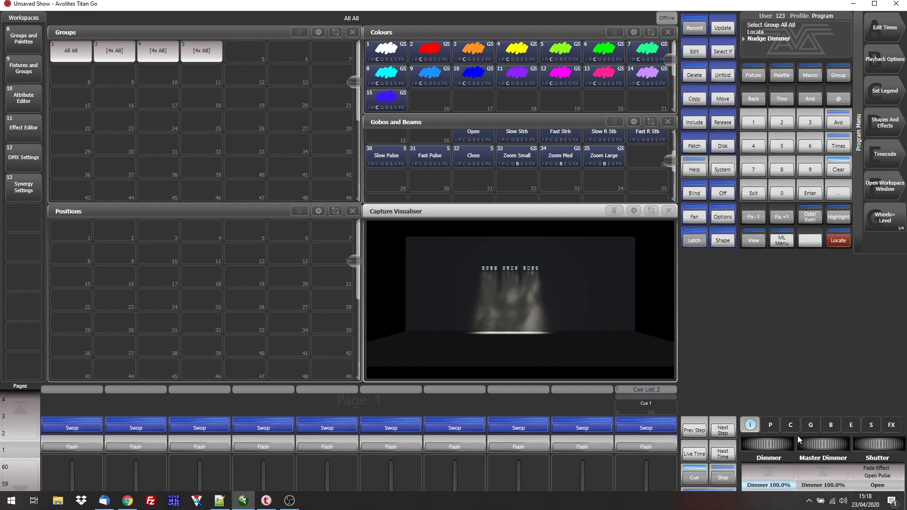
mouse_move(772, 441)
left_mouse_down()
mouse_move(749, 444)
mouse_move(790, 444)
left_mouse_up()
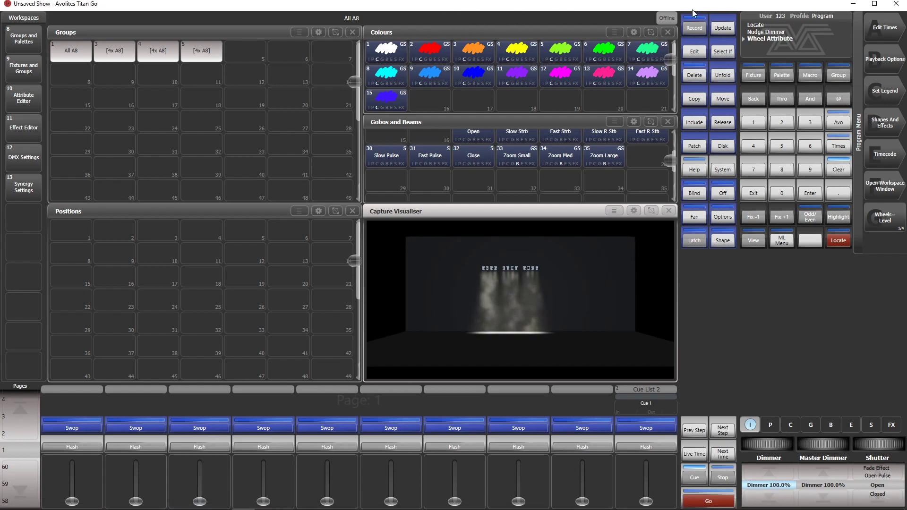
left_click(699, 29)
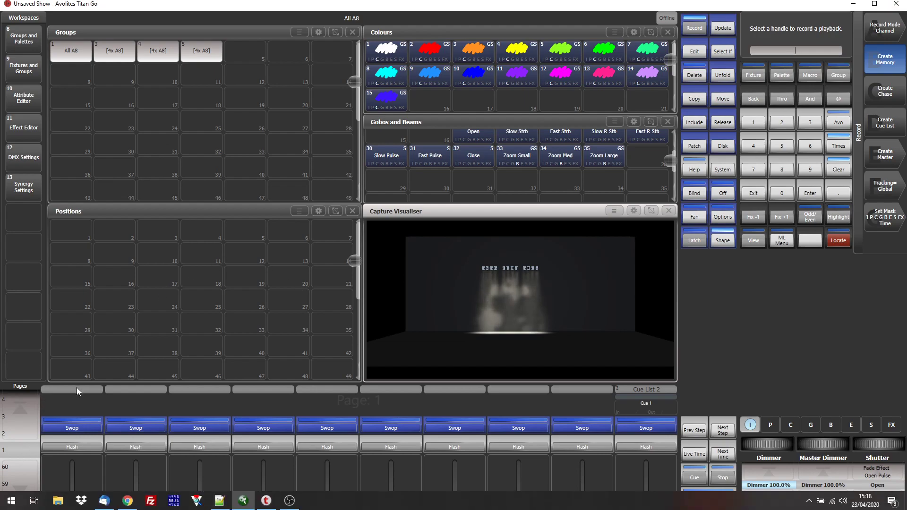
Store Cue 3 on playback 1, clear, raise its fader to full, and reselect All A8.
left_click(78, 423)
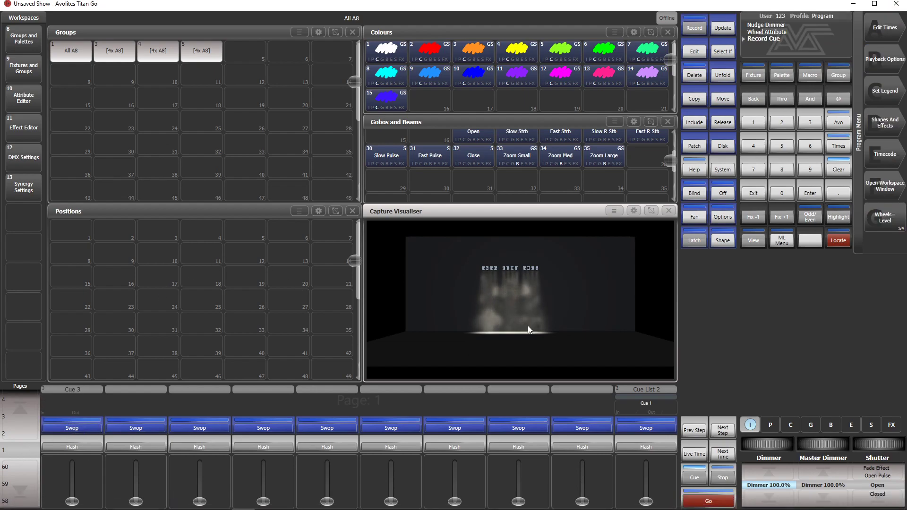
left_click(842, 172)
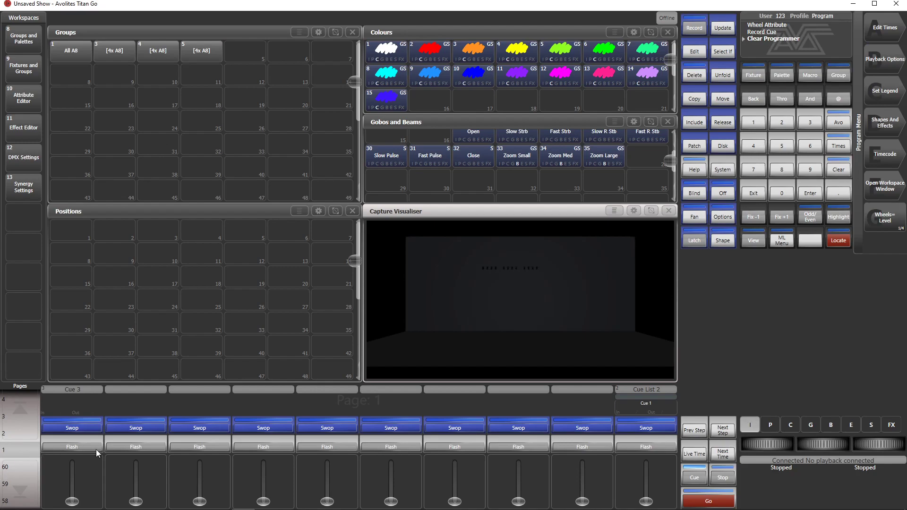
left_click(86, 427)
left_click_drag(72, 501, 76, 395)
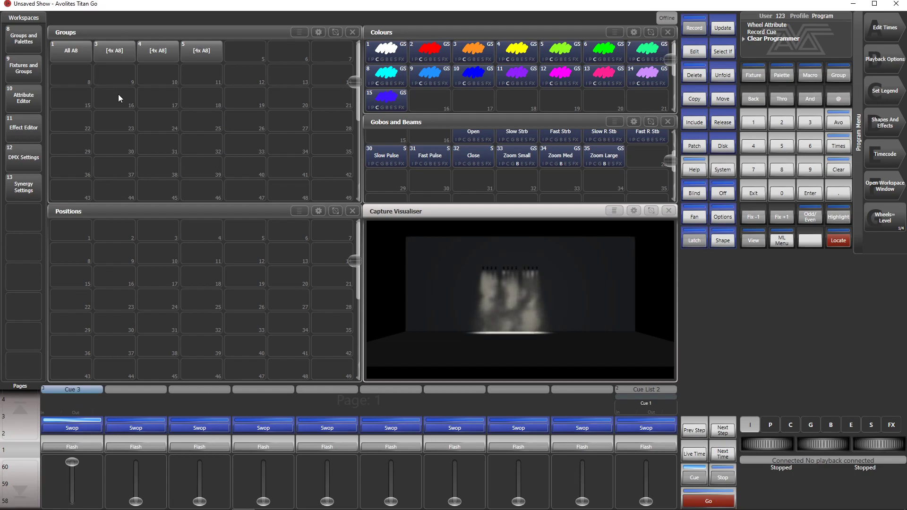
left_click(74, 57)
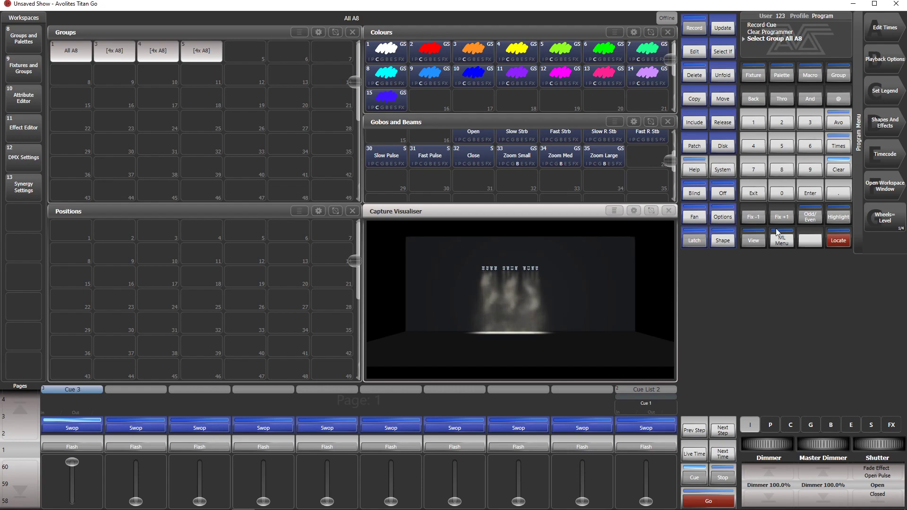
Re-aim the All A8 beams to 73.49% pan and 68.81% tilt, briefly fanning the pan.
left_click(771, 425)
mouse_move(832, 443)
left_mouse_down()
mouse_move(853, 443)
mouse_move(832, 443)
left_mouse_up()
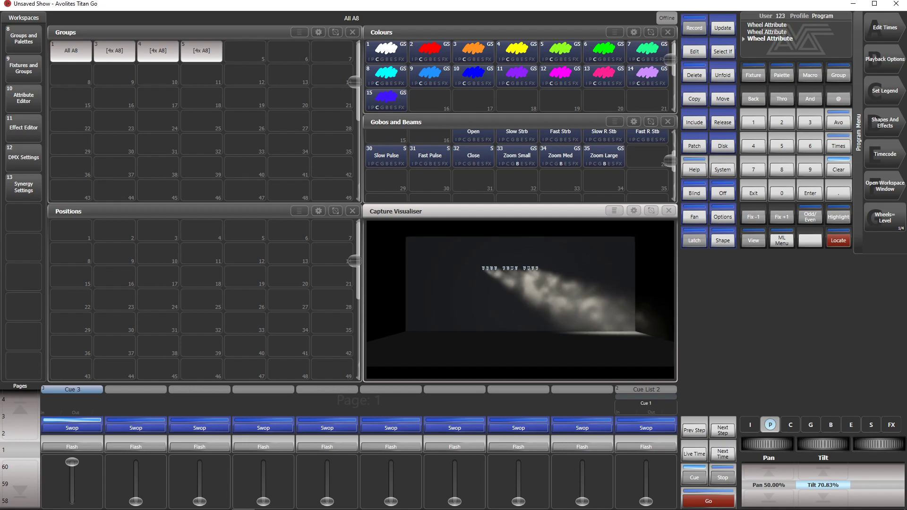
mouse_move(759, 443)
left_mouse_down()
mouse_move(777, 444)
mouse_move(757, 435)
left_mouse_up()
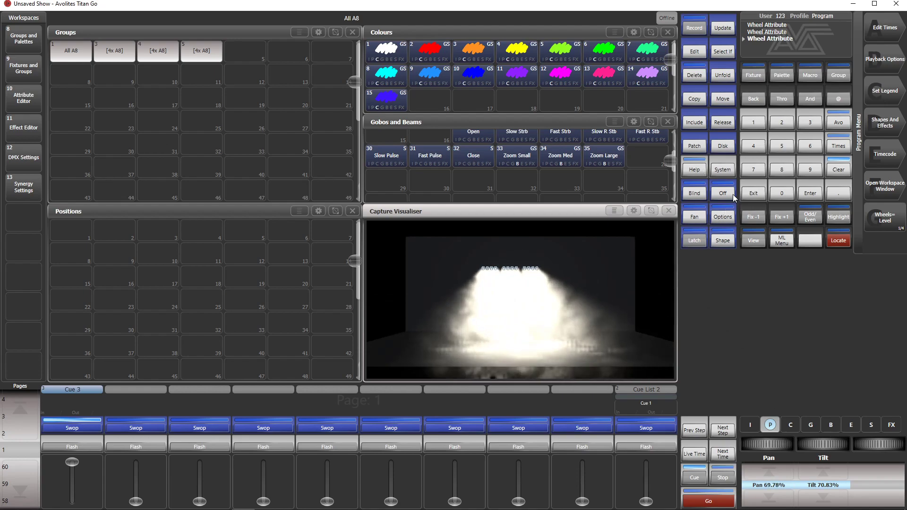
left_click(696, 217)
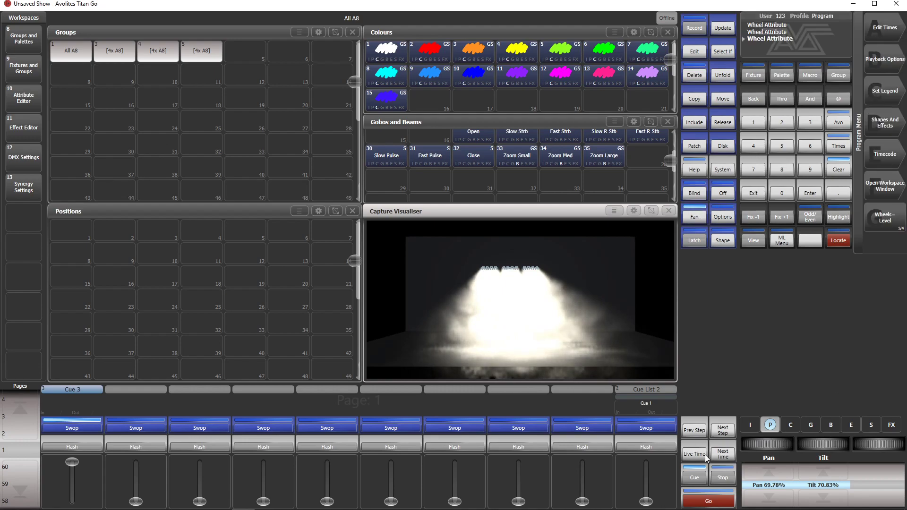
left_click_drag(770, 449, 769, 455)
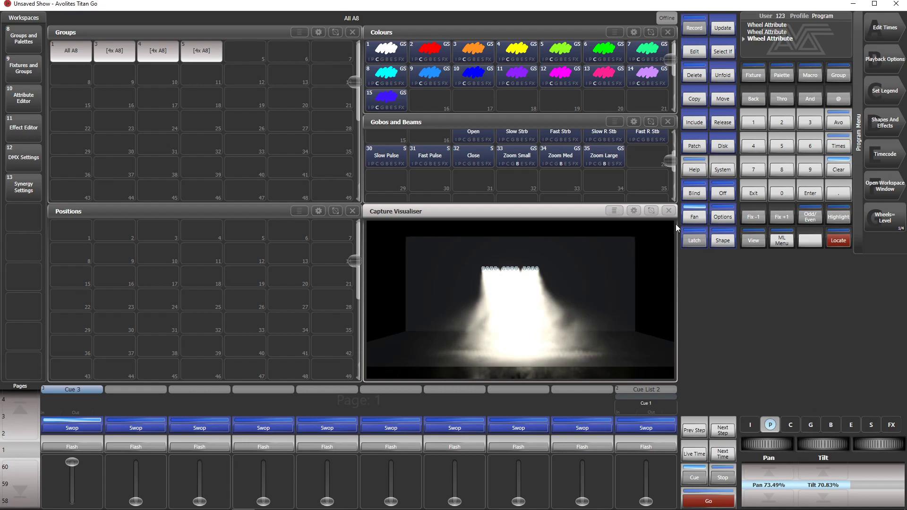
left_click(693, 218)
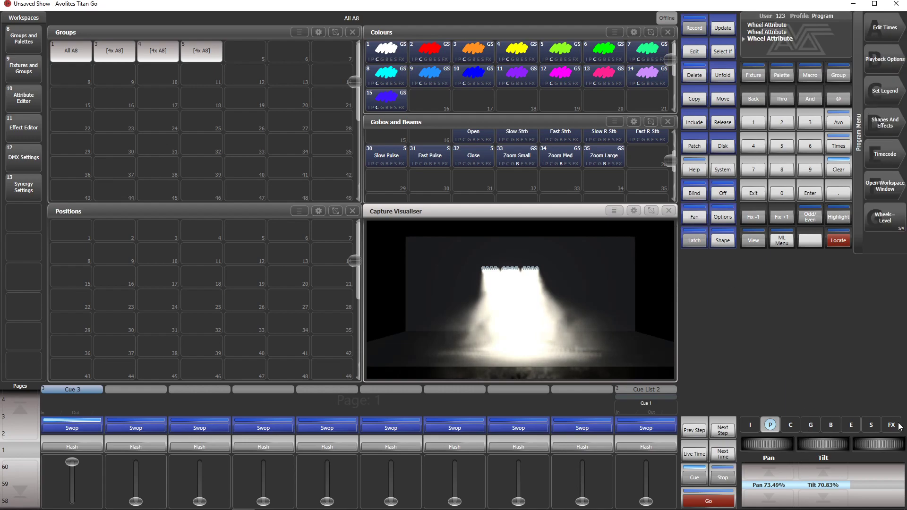
mouse_move(832, 448)
left_mouse_down()
mouse_move(833, 462)
mouse_move(822, 441)
left_mouse_up()
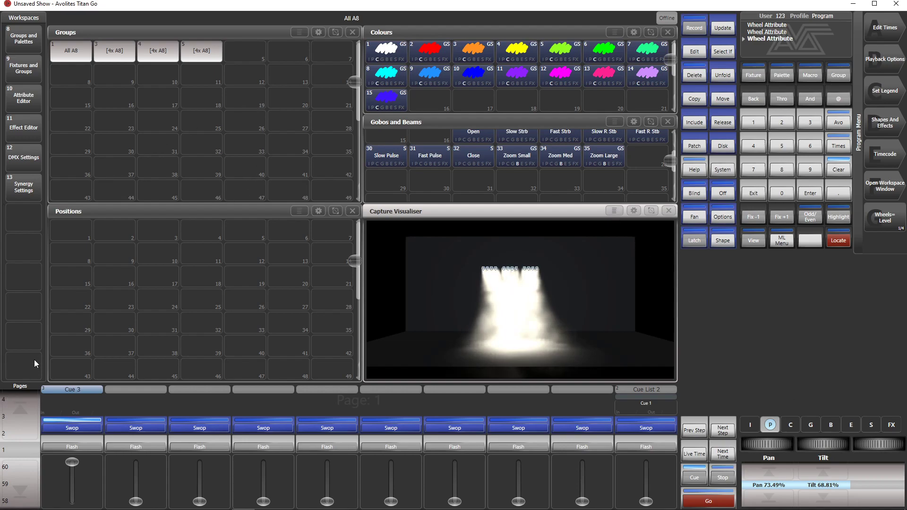
Record the All A8 position as Palette 18 (64.63% pan, 68.81% tilt) in the Positions window.
left_click(116, 258)
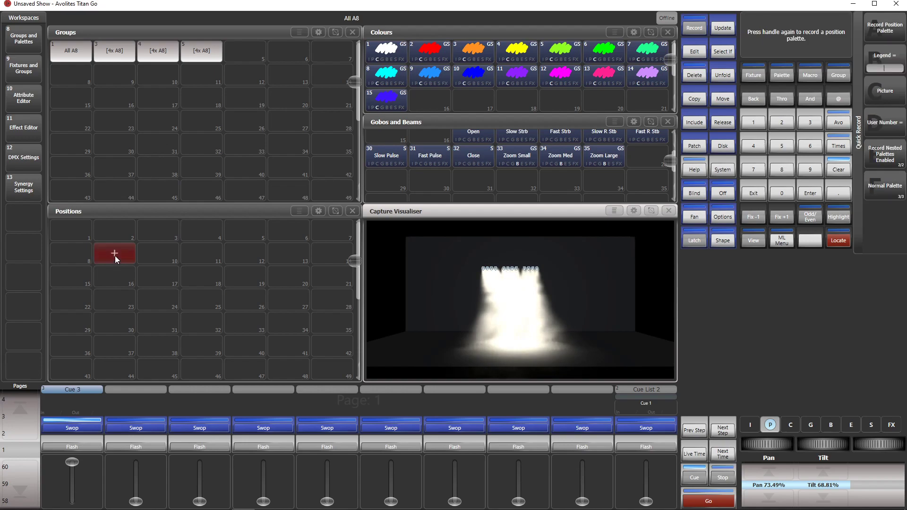
left_click(114, 259)
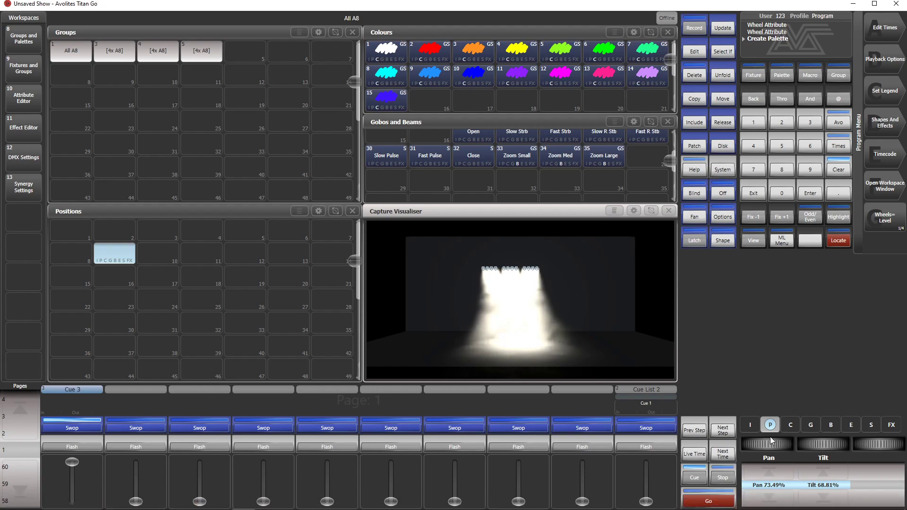
scroll(777, 444, "up", 5)
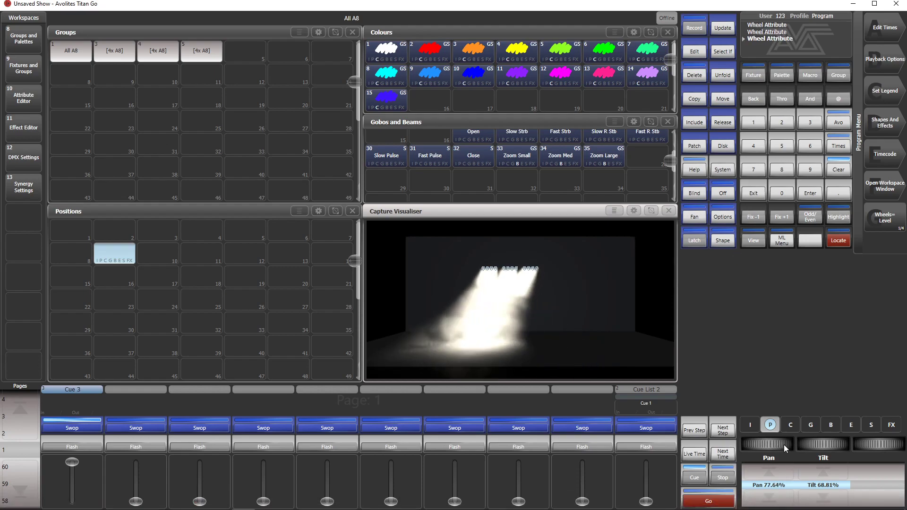
scroll(784, 447, "up", 1)
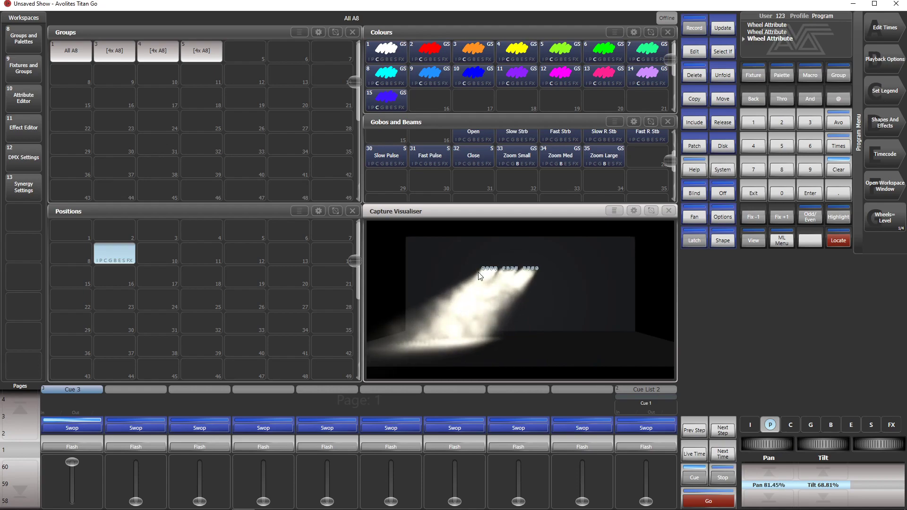
left_click(63, 251)
left_click(63, 251)
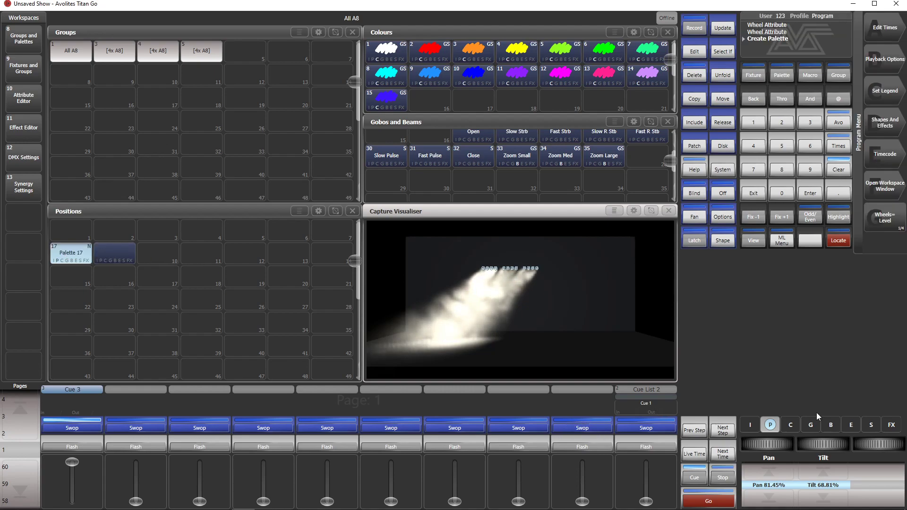
scroll(769, 444, "down", 5)
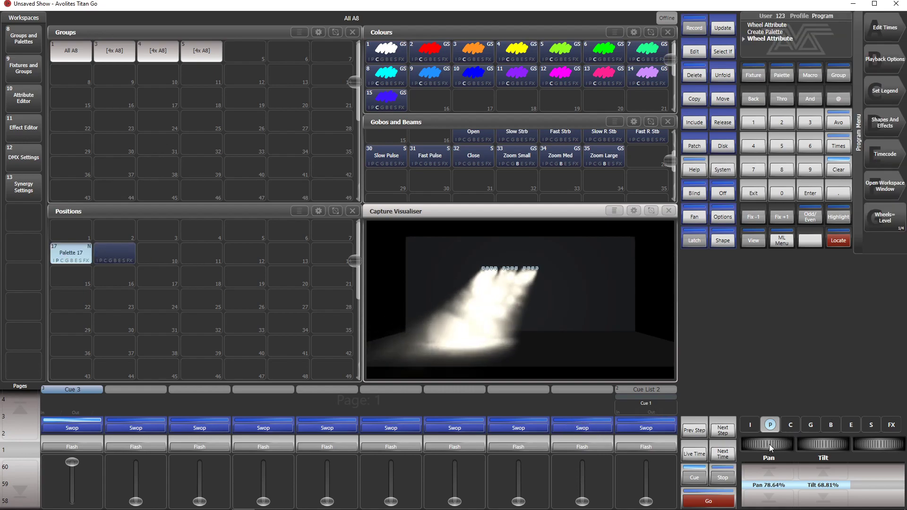
scroll(772, 444, "down", 4)
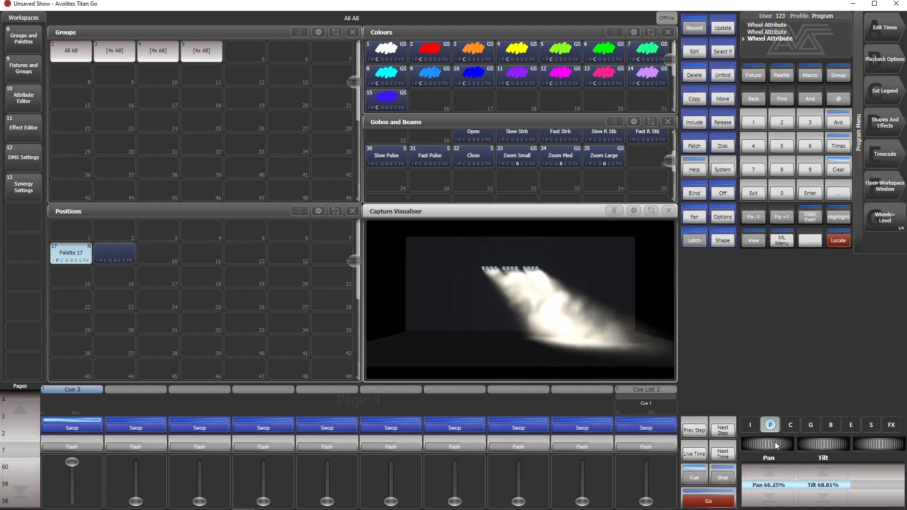
scroll(775, 442, "down", 1)
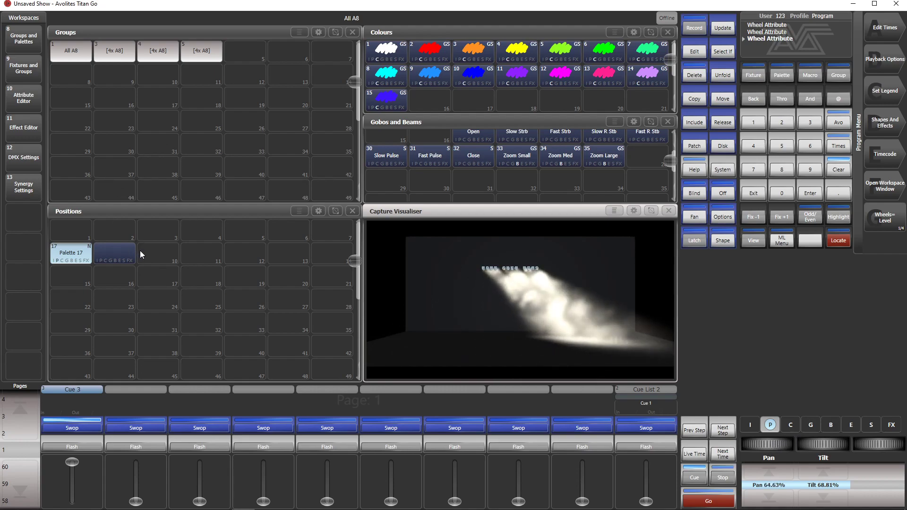
left_click(165, 253)
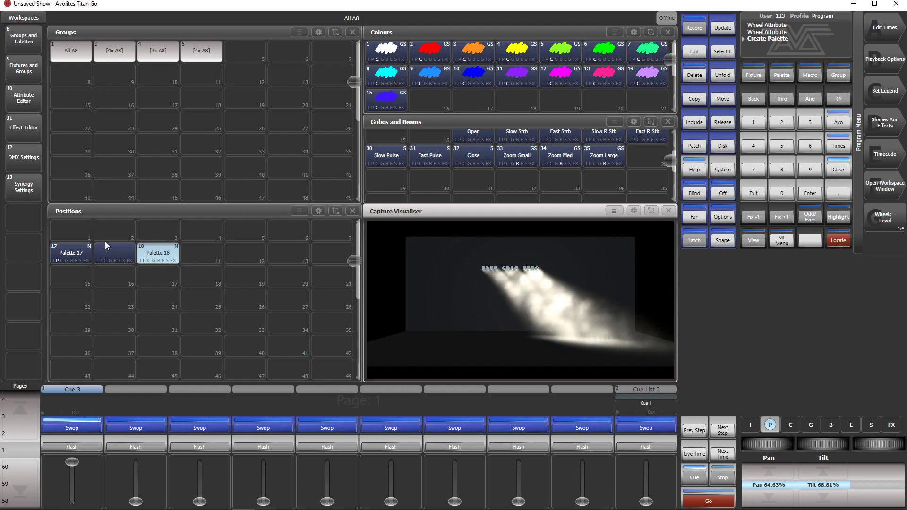
Preview the unnamed palette, Palette 17 and Palette 18 on the group, then clear the programmer.
left_click(103, 253)
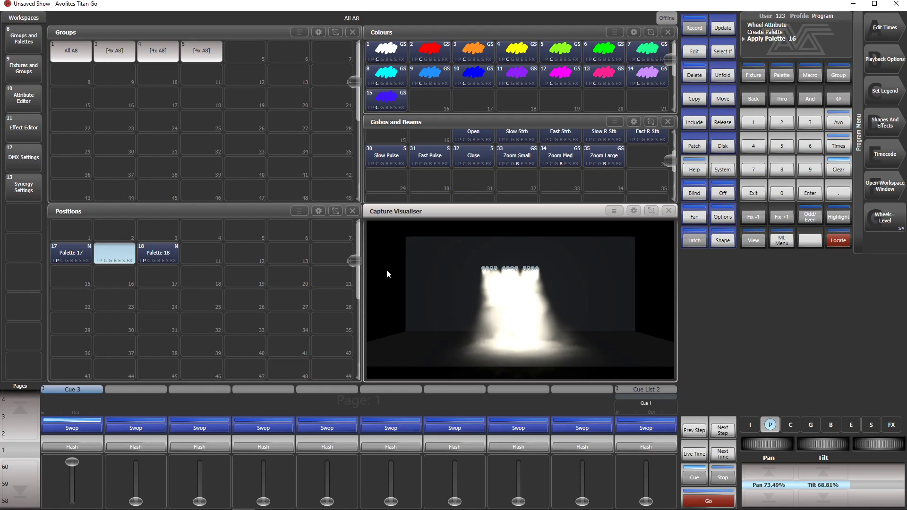
left_click(64, 250)
left_click(105, 246)
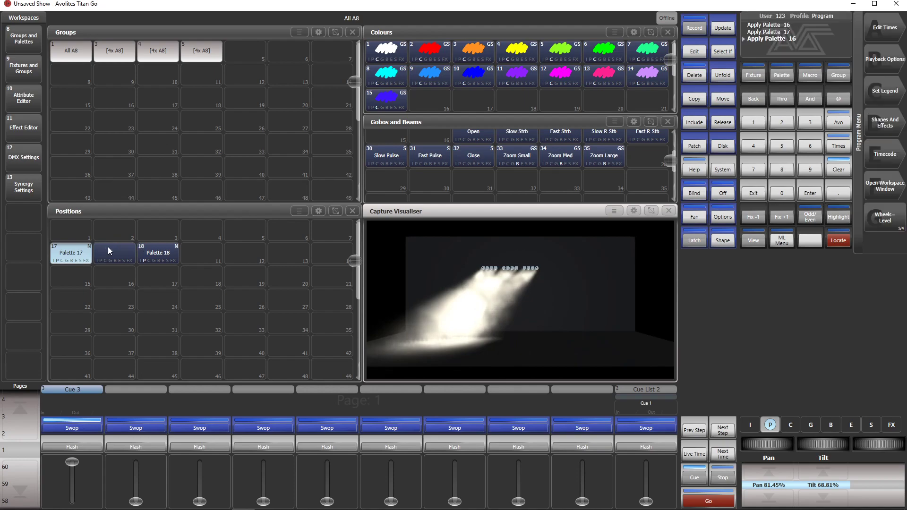
left_click(153, 260)
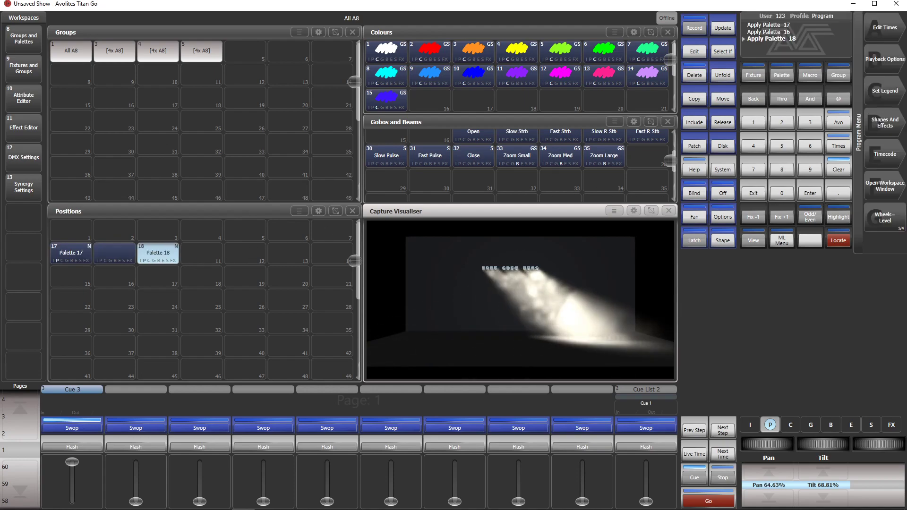
left_click(836, 173)
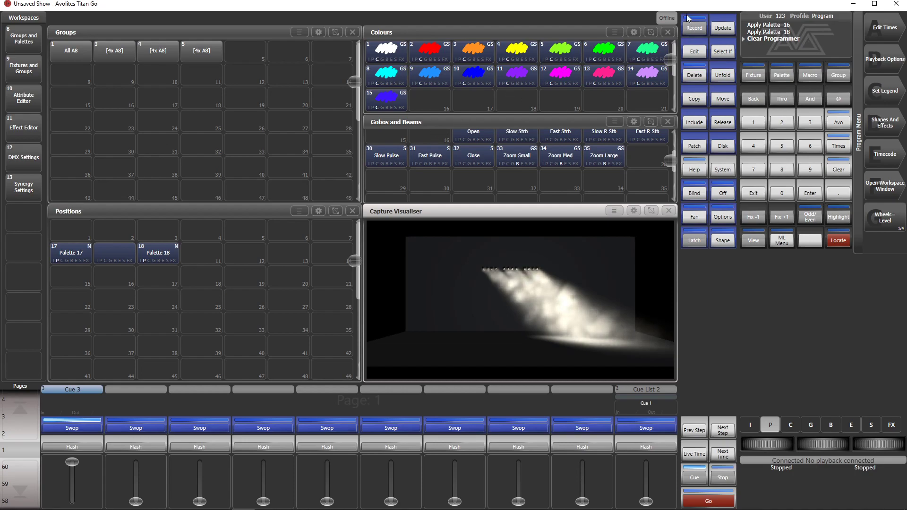
Create Cue List 4 on the second playback.
left_click(693, 29)
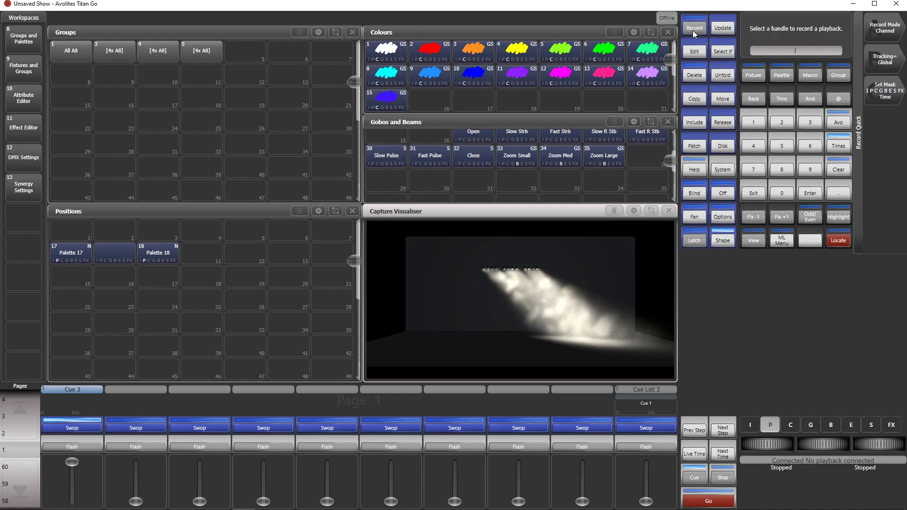
left_click(879, 123)
left_click(136, 428)
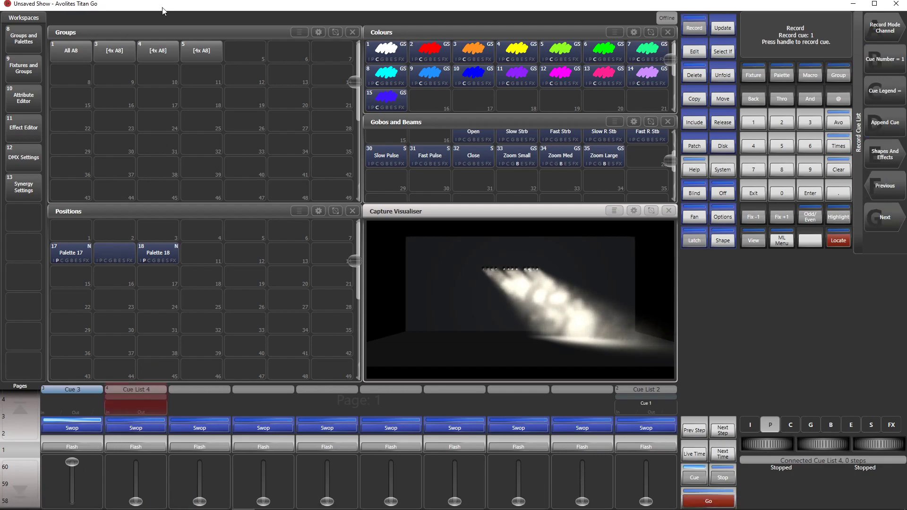
Record three All A8 cues into it from Palette 17, the unnamed palette and Palette 18, then clear.
left_click(72, 51)
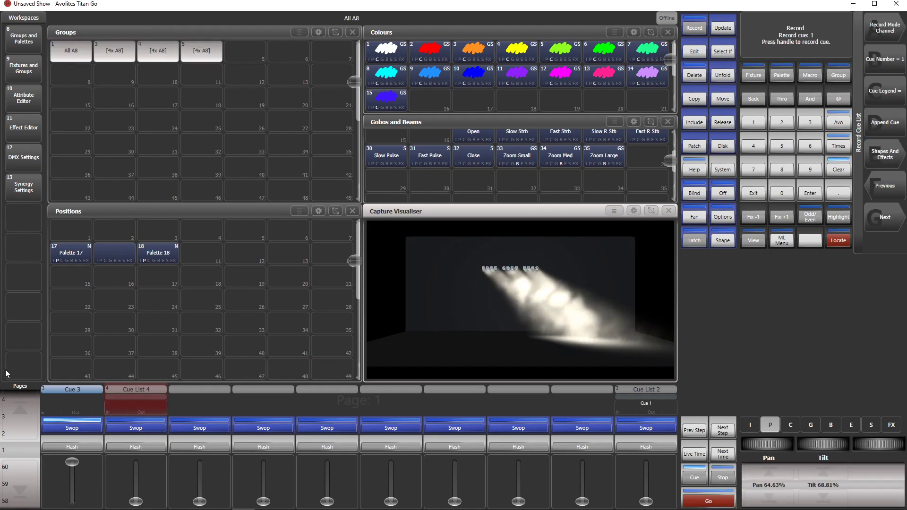
left_click(66, 259)
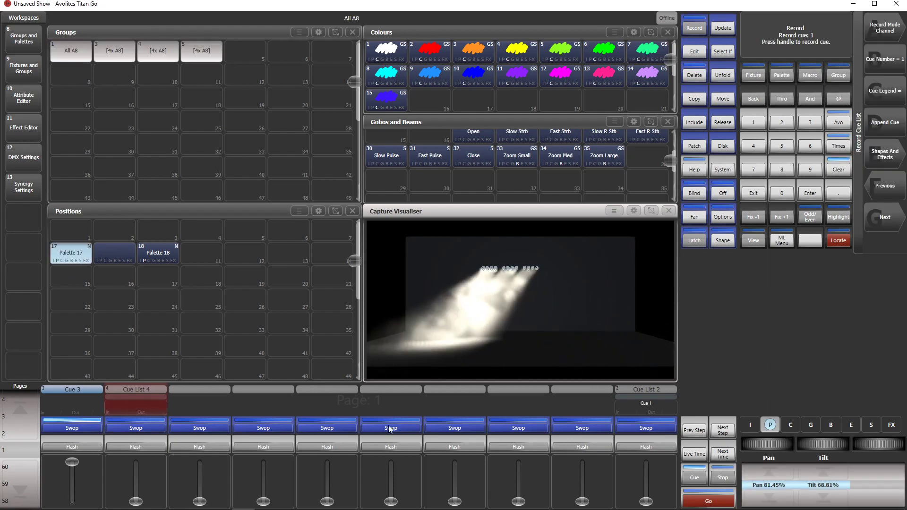
left_click(134, 428)
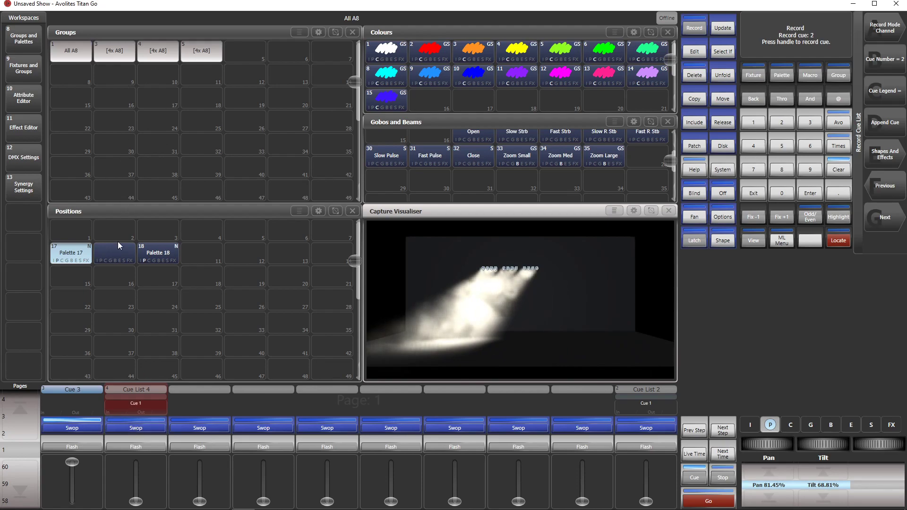
left_click(117, 260)
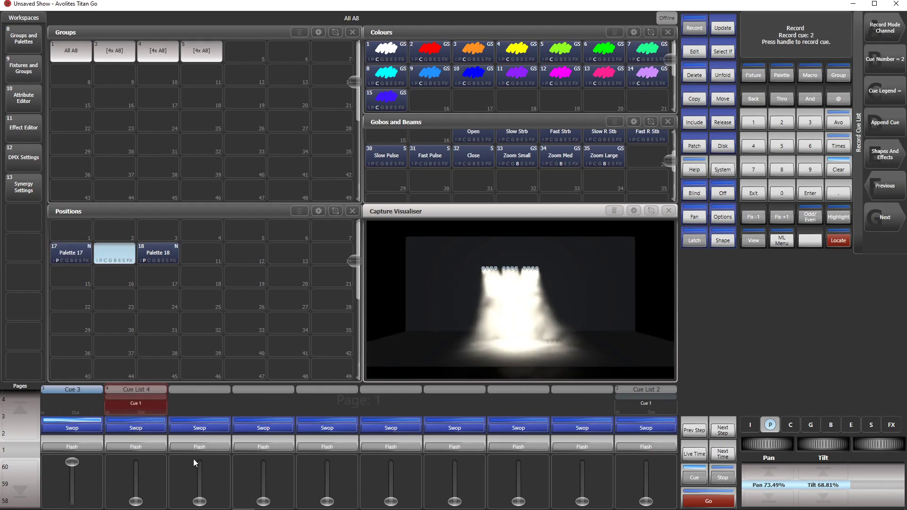
left_click(141, 430)
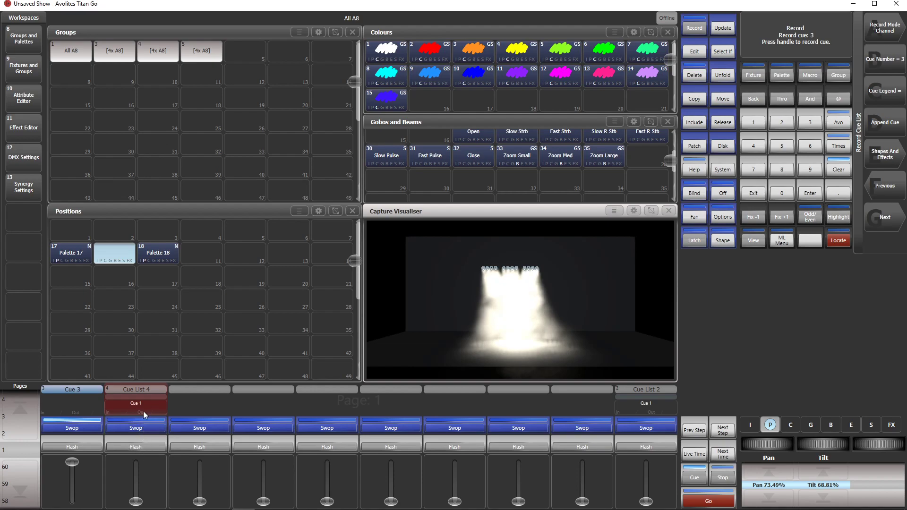
left_click(169, 260)
left_click(153, 429)
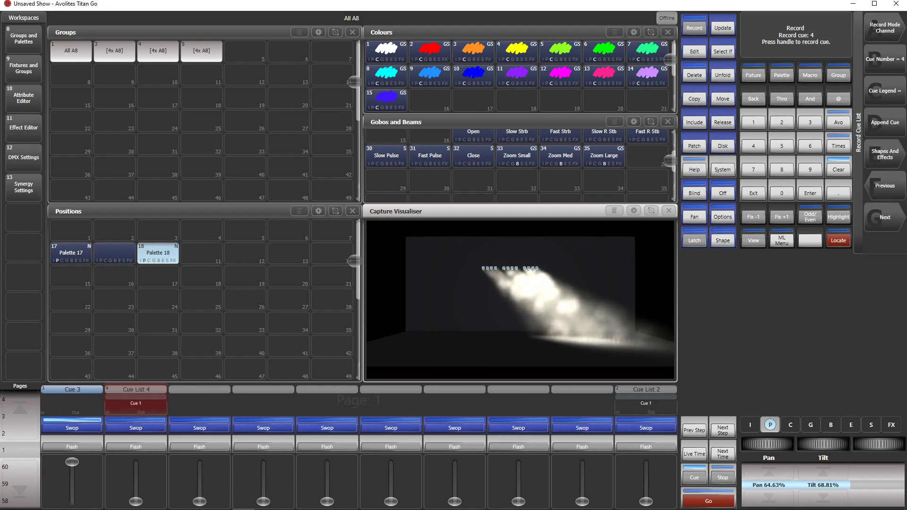
left_click(836, 170)
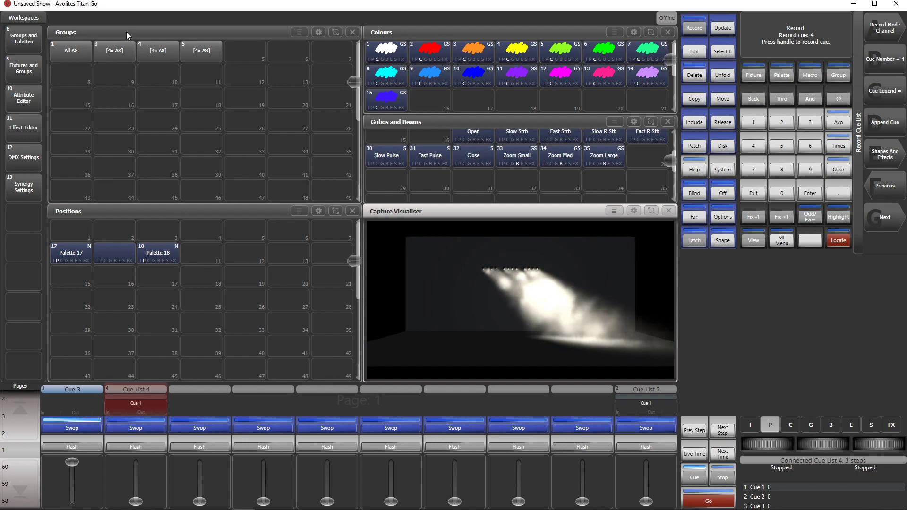
Point the three 4x A8 groups at Palette 17, the unnamed palette and Palette 18 respectively.
left_click(110, 52)
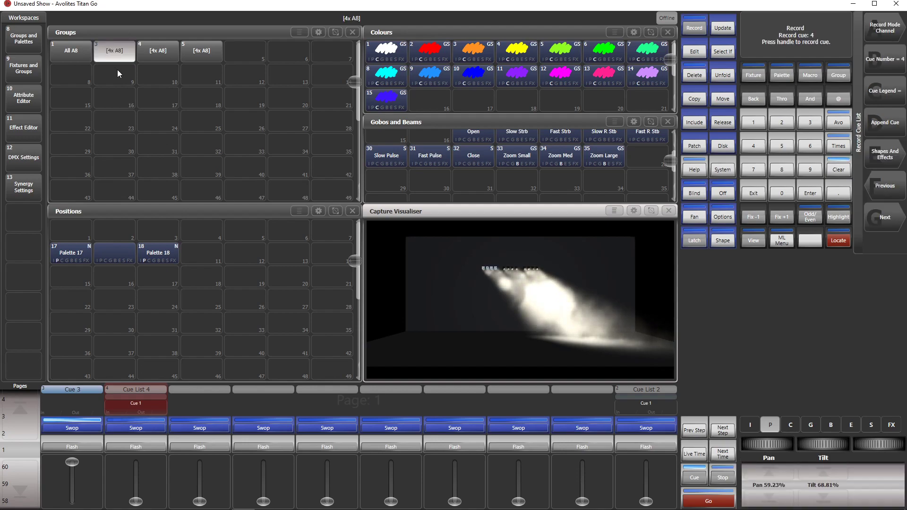
left_click(66, 255)
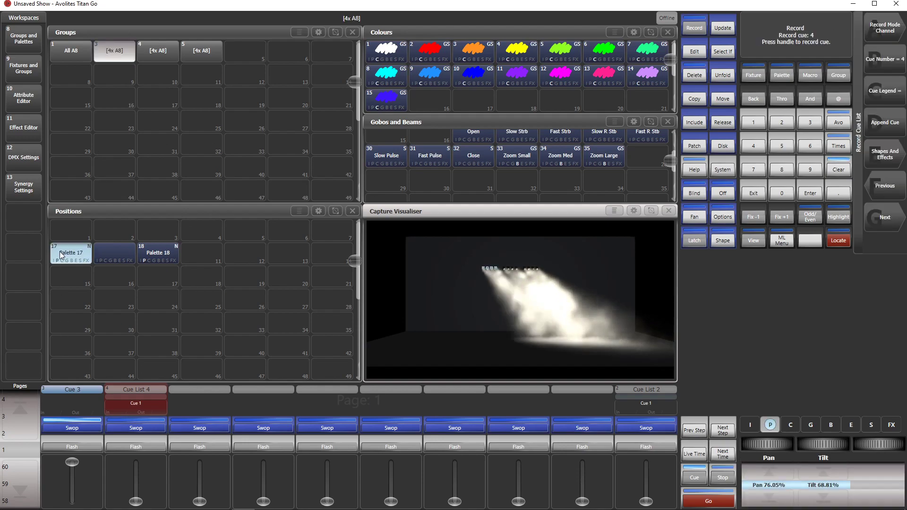
left_click(161, 50)
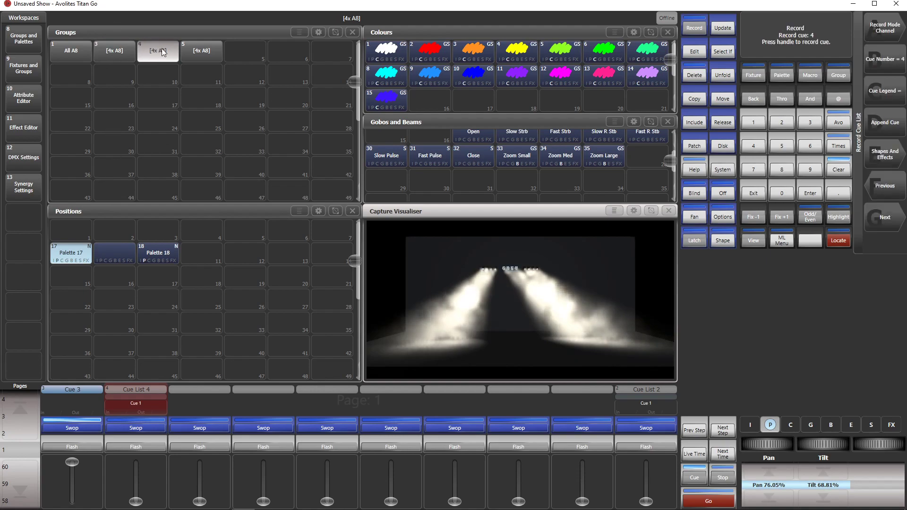
left_click(125, 251)
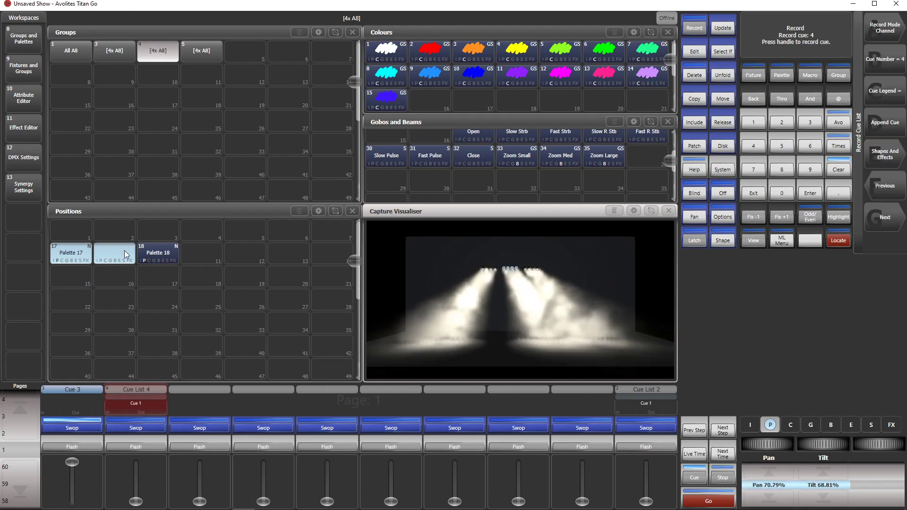
left_click(199, 52)
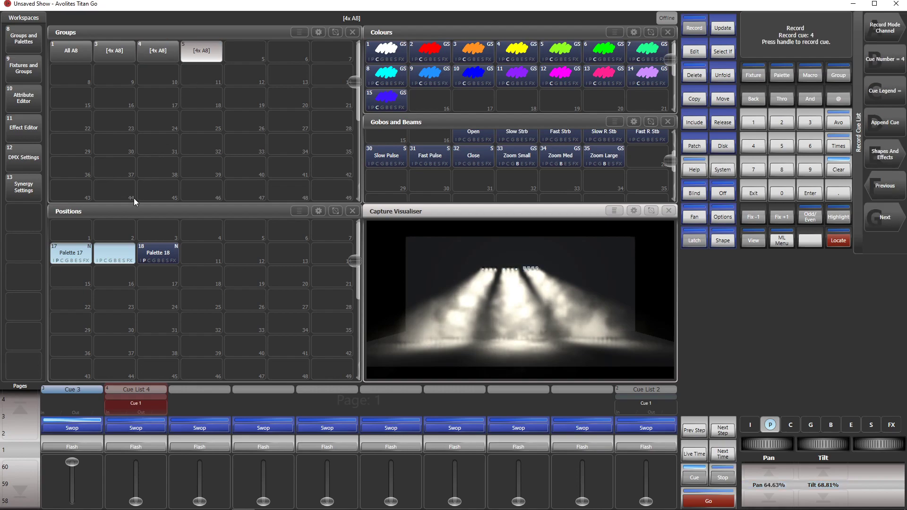
left_click(159, 253)
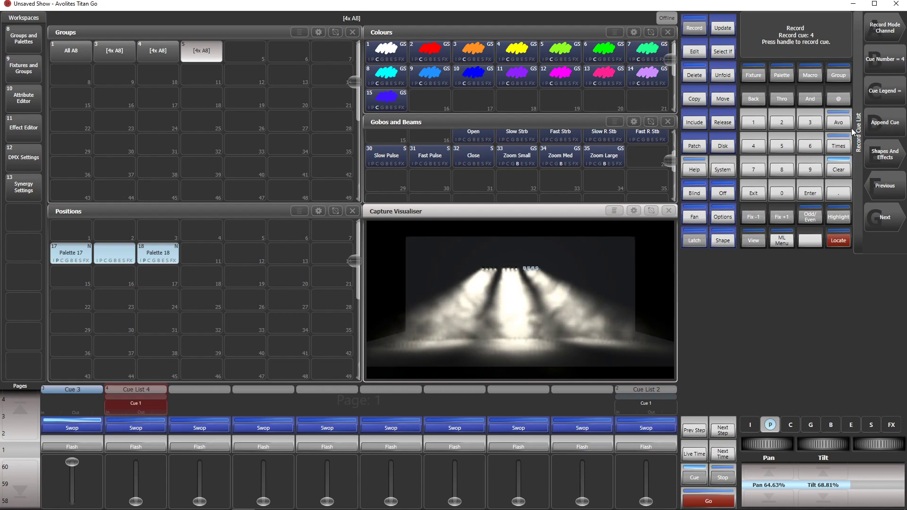
Exit cue list recording, store the fanned look as Cue 6 on playback 4, and clear.
left_click(756, 193)
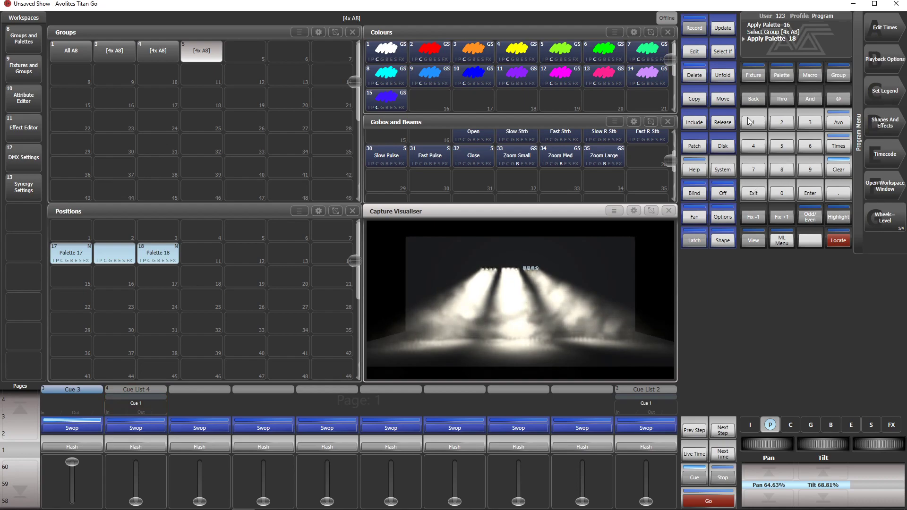
left_click(704, 33)
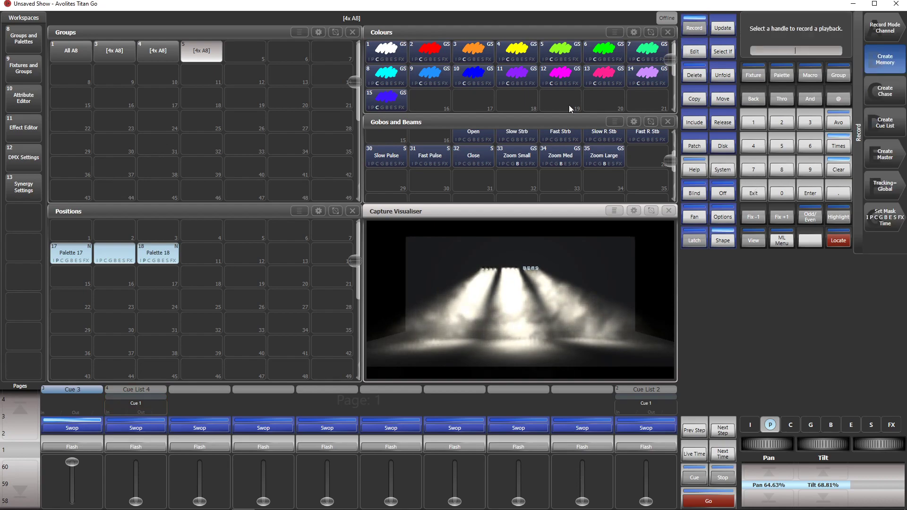
left_click(266, 428)
left_click(839, 169)
left_click(753, 194)
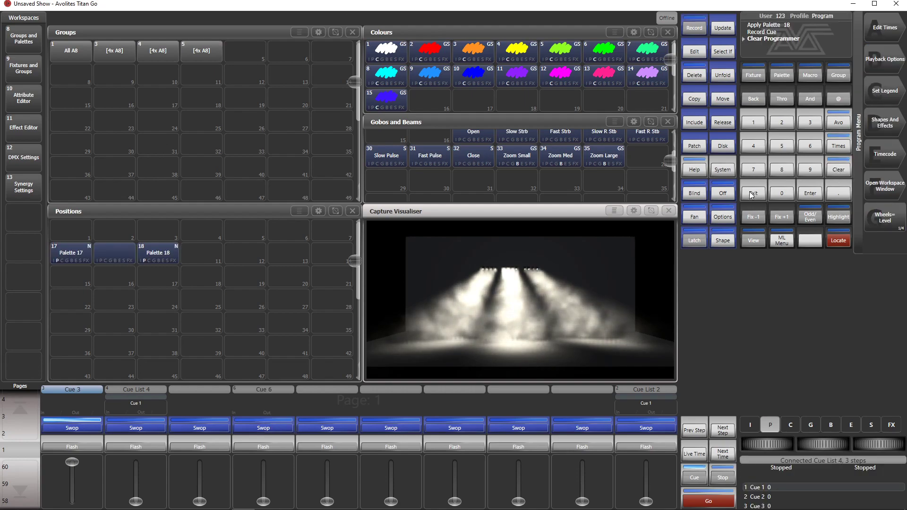
Step Cue List 4 through its cues up to Cue 3, watching the visualiser.
left_click(143, 447)
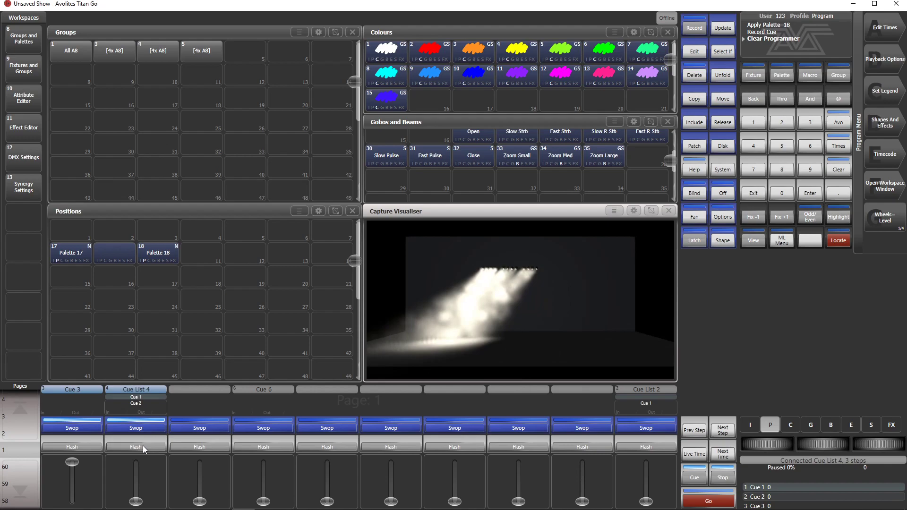
left_click(143, 446)
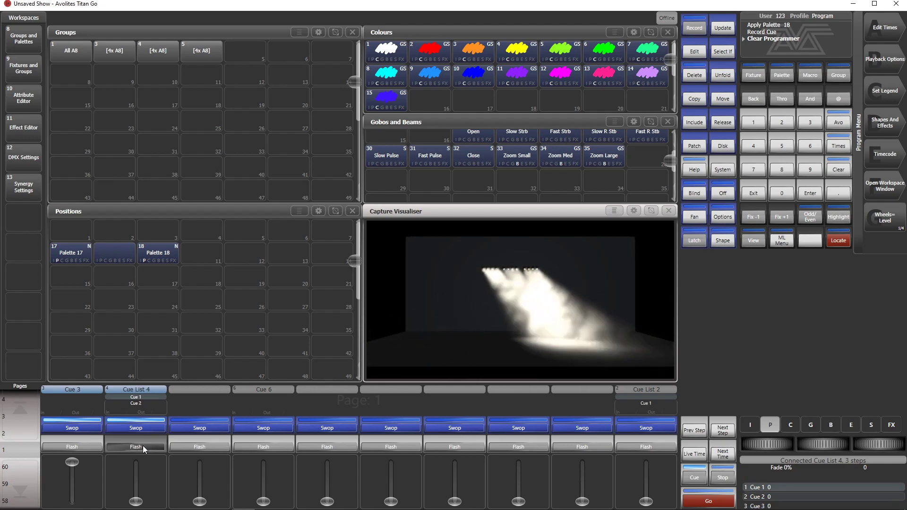
left_click(142, 446)
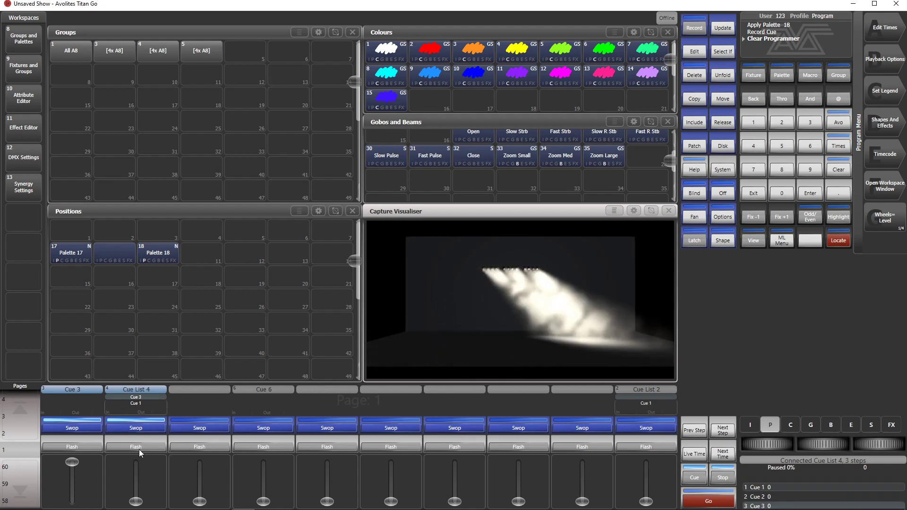
left_click(135, 447)
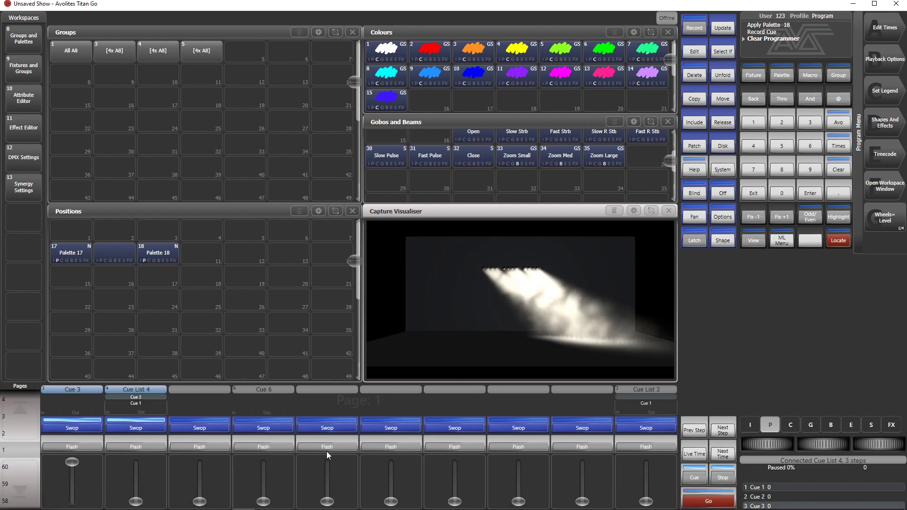
Flash the Cue 6 playback, then toggle Cue List 4 between Cues 2 and 3, ending on Cue 2.
left_click(263, 447)
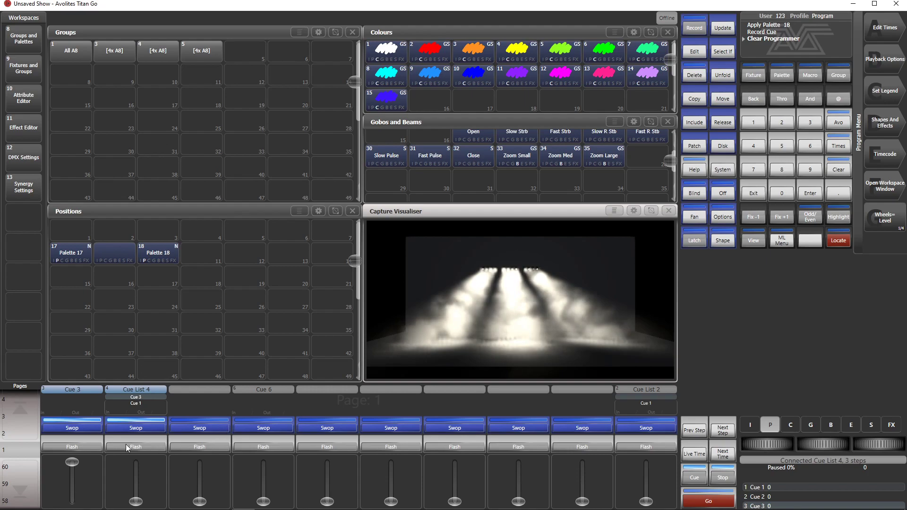
left_click(140, 448)
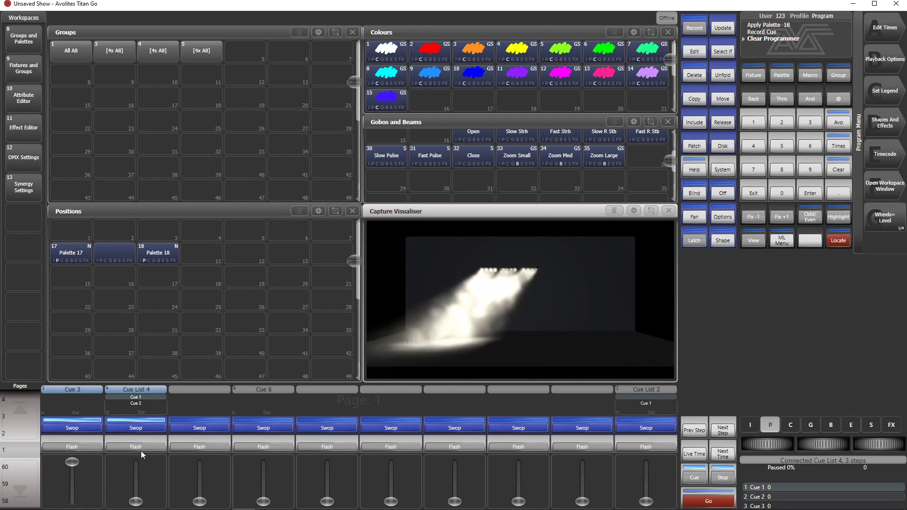
left_click(141, 453)
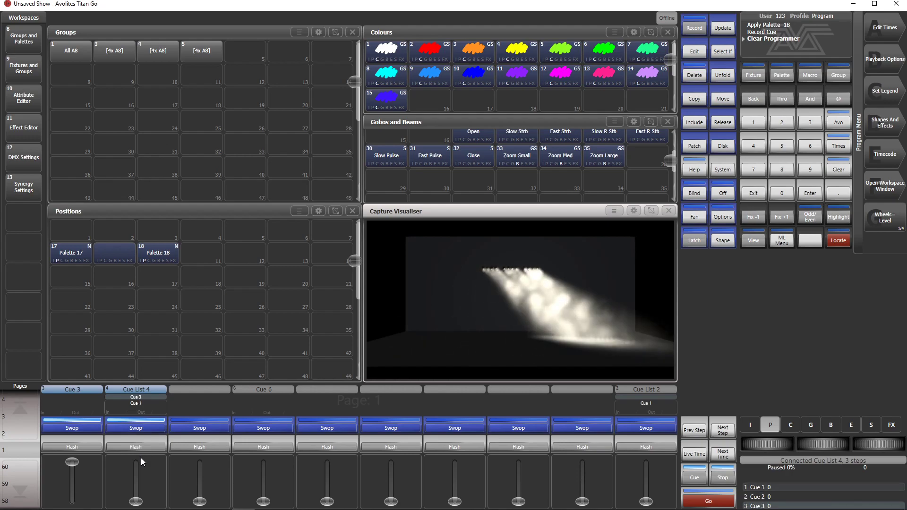
left_click(138, 443)
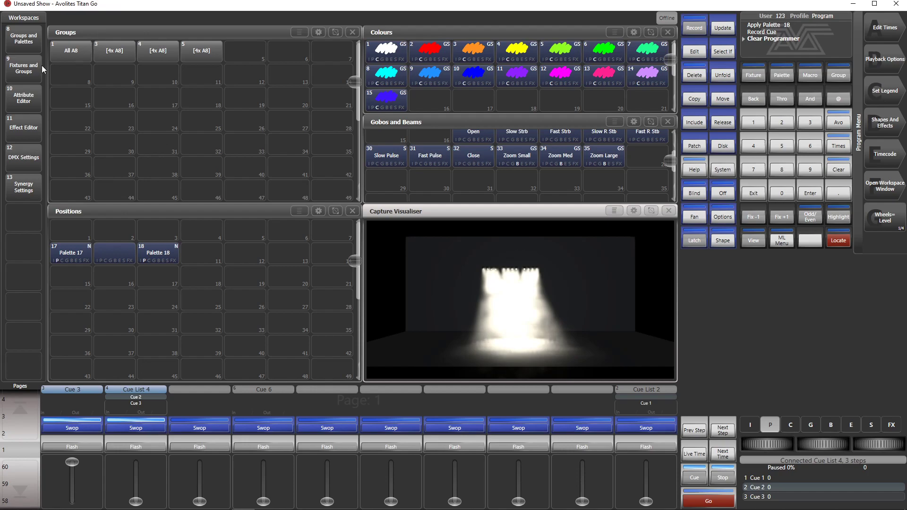
Pick the All A8 group and nudge its beams to 73.25% pan and 66.92% tilt.
left_click(81, 52)
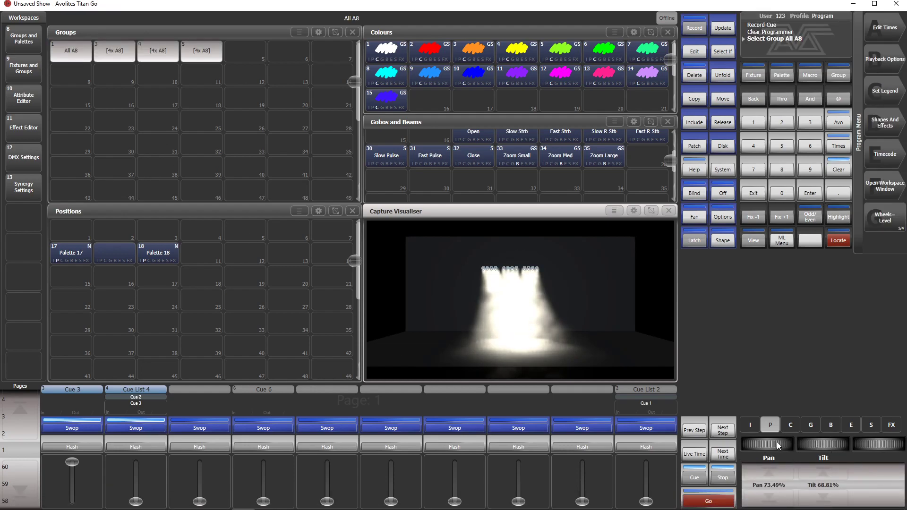
left_click_drag(779, 445, 825, 453)
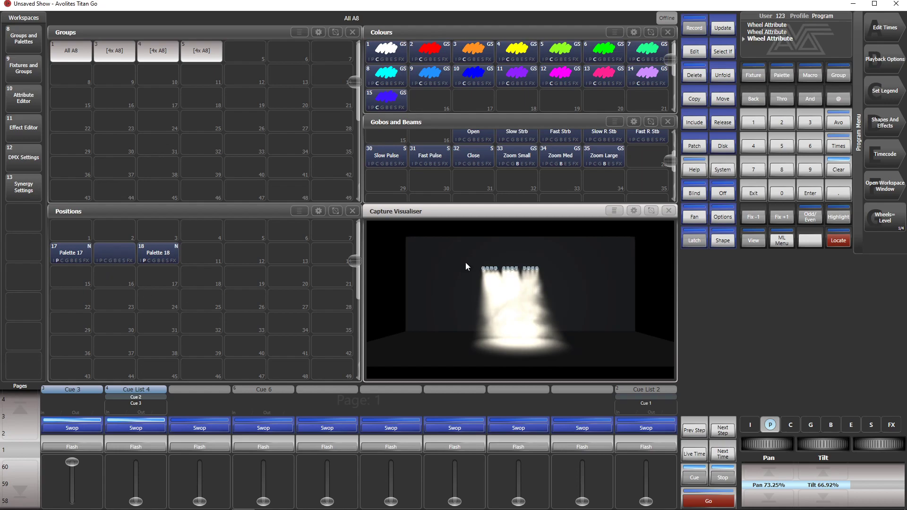
Update Palette 16 with the nudged position, excluding Cue List 4 Cue 2, then clear the programmer.
left_click(722, 30)
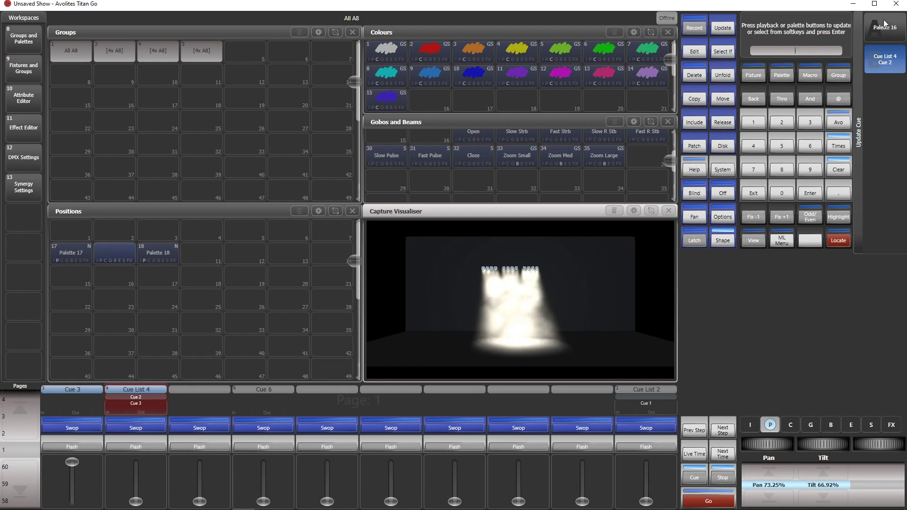
left_click(883, 32)
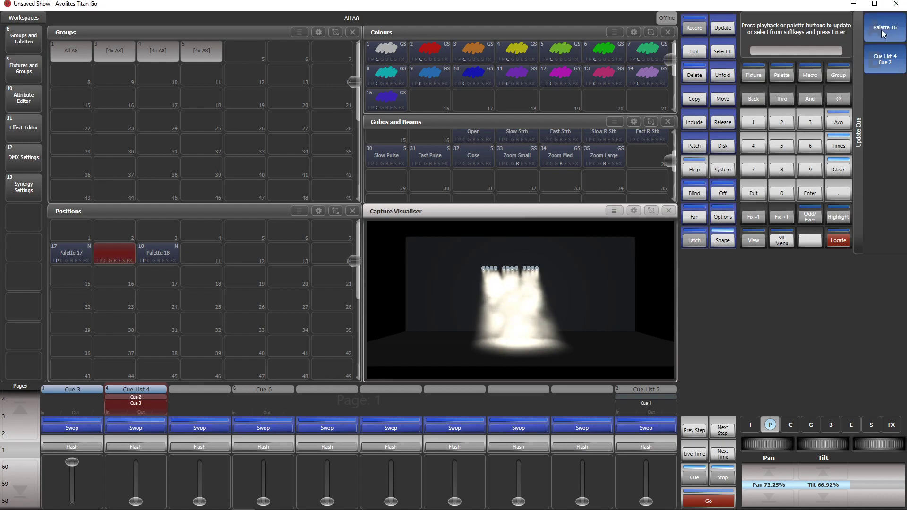
left_click(887, 66)
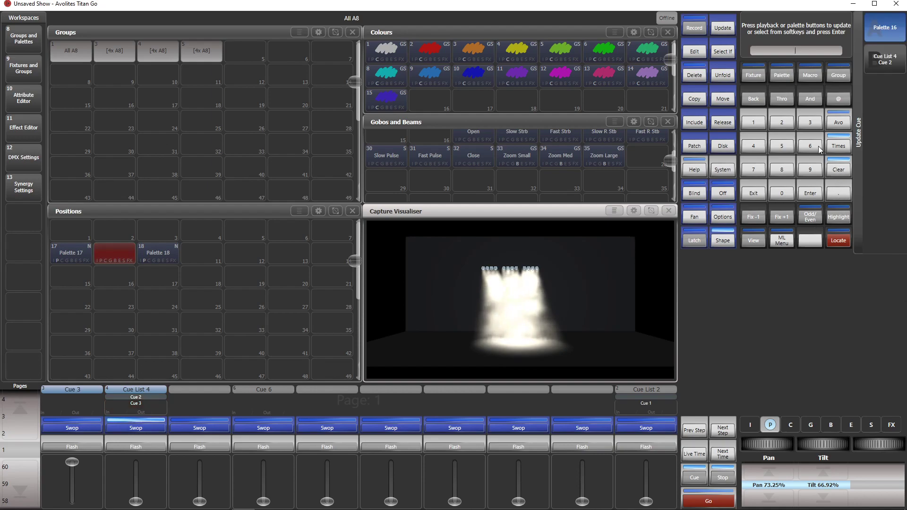
left_click(809, 194)
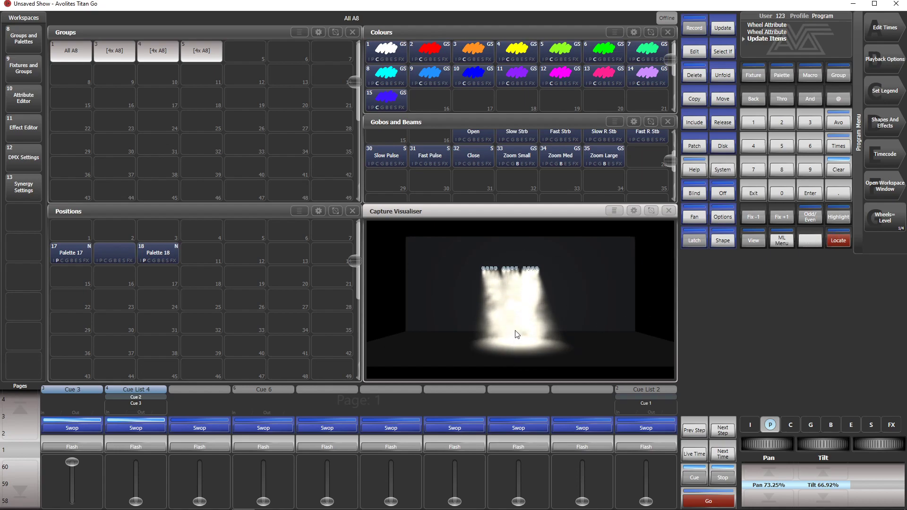
left_click(839, 170)
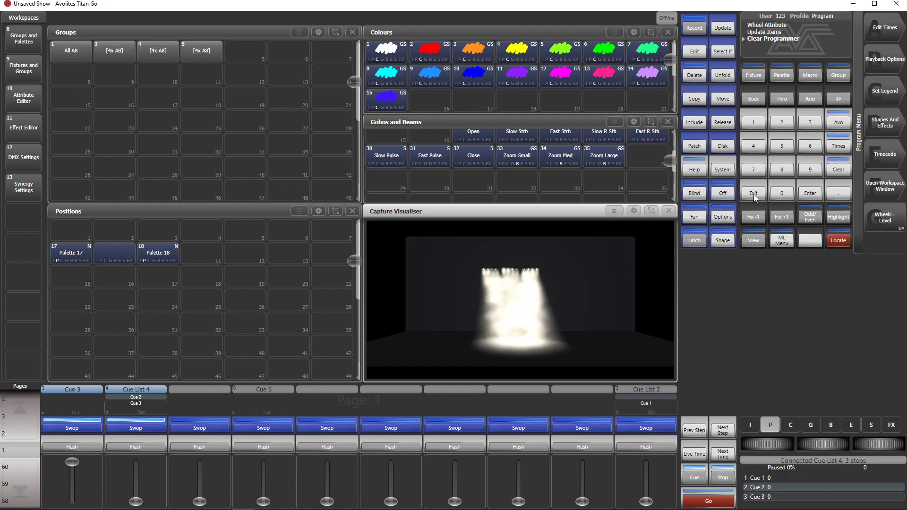
Preview position Palettes 17, 16 and 18 in turn to compare them in the visualiser.
left_click(66, 256)
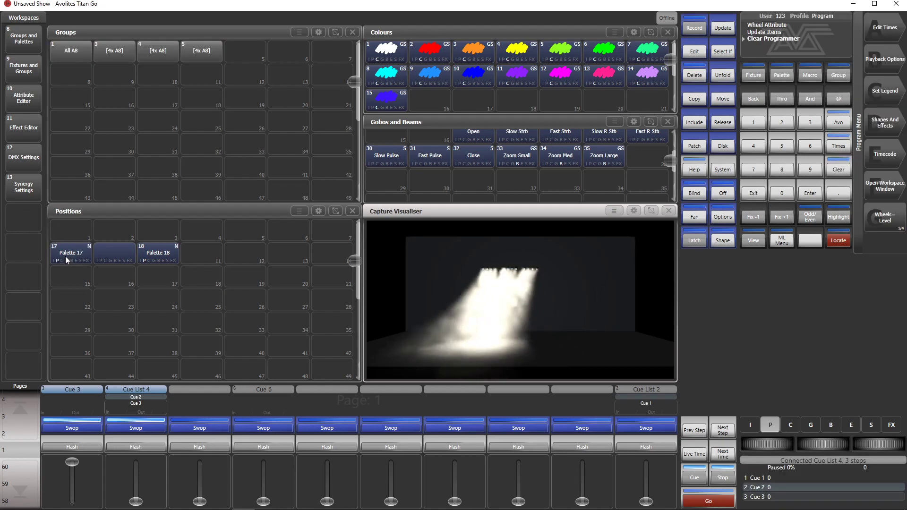
left_click(105, 248)
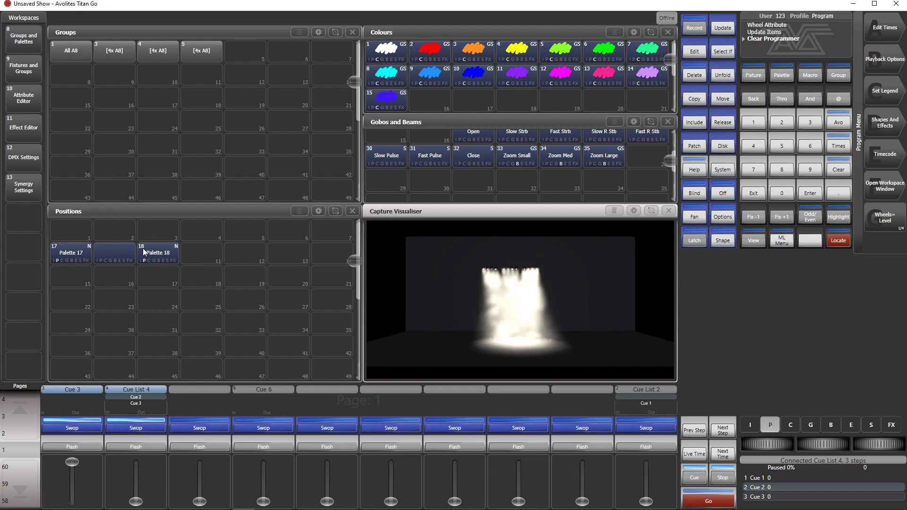
left_click(153, 256)
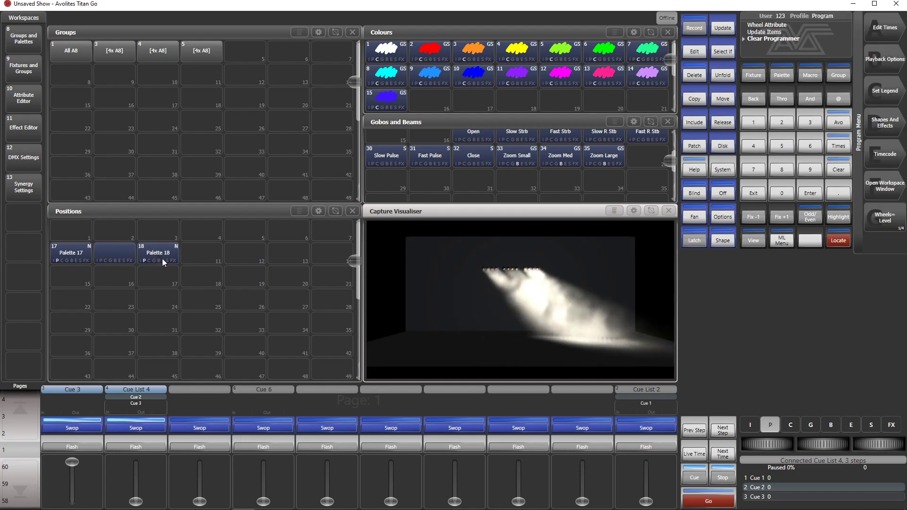
left_click(58, 253)
left_click(99, 254)
left_click(152, 256)
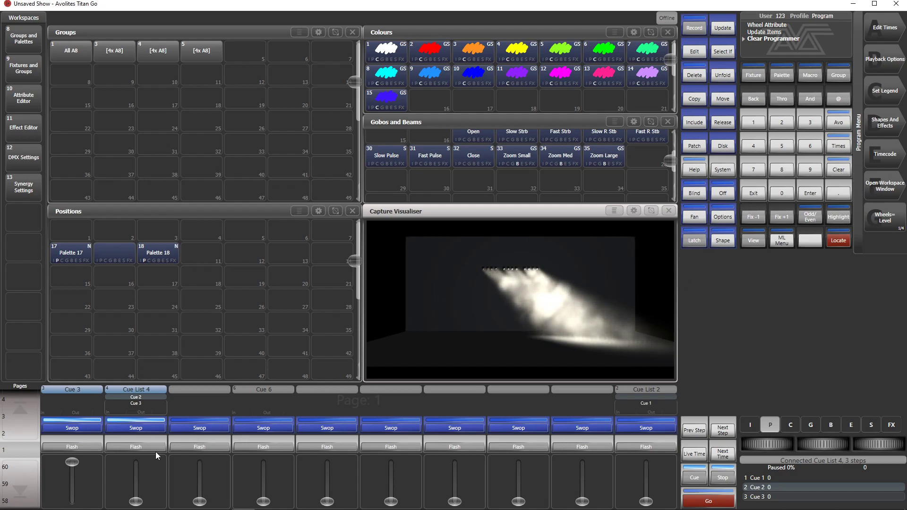
Step Cue List 4 through its cues, finishing on Cue 3.
left_click(144, 444)
left_click(138, 445)
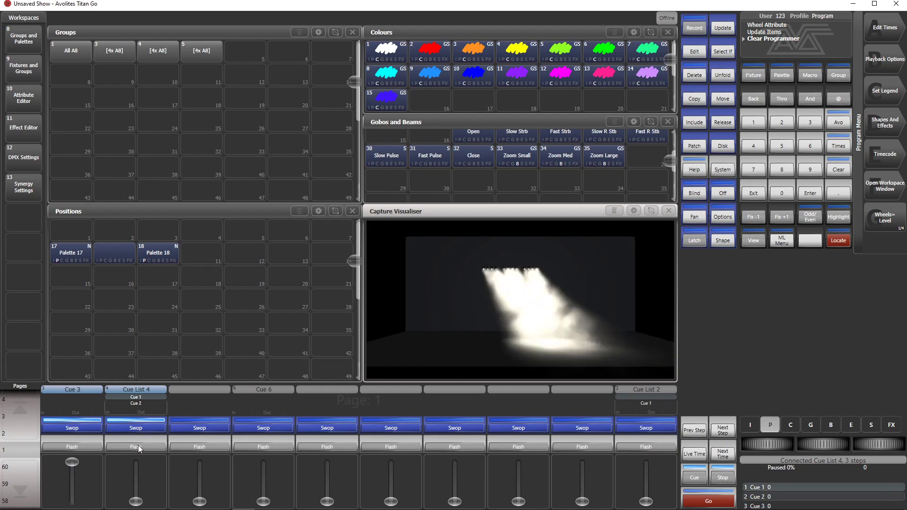
left_click(138, 446)
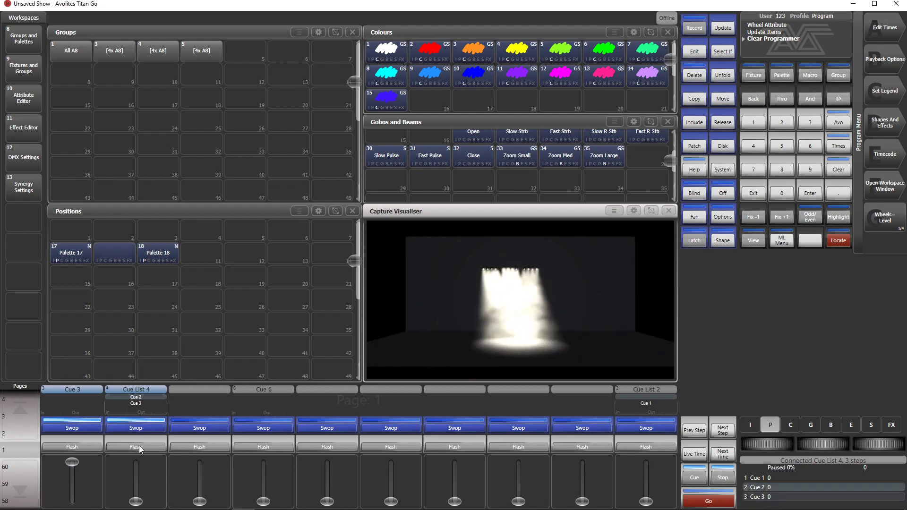
left_click(139, 446)
left_click(139, 446)
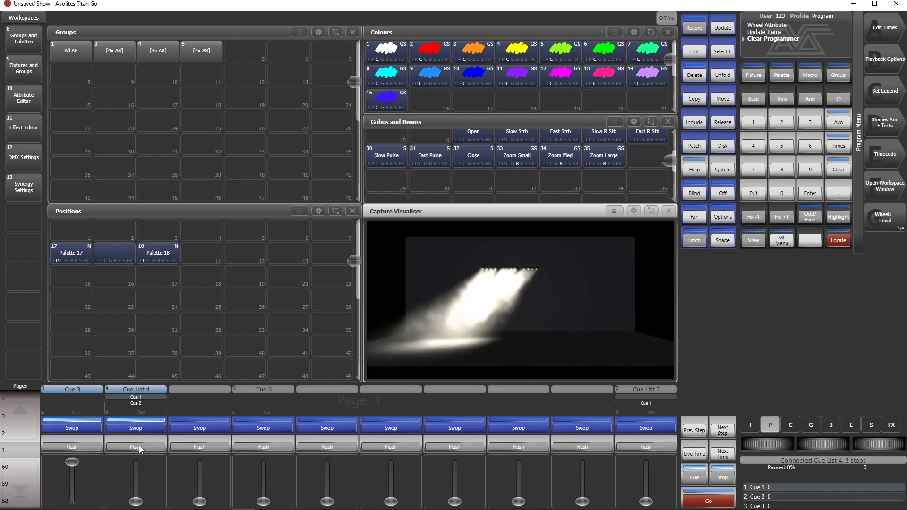
left_click(139, 447)
left_click(139, 446)
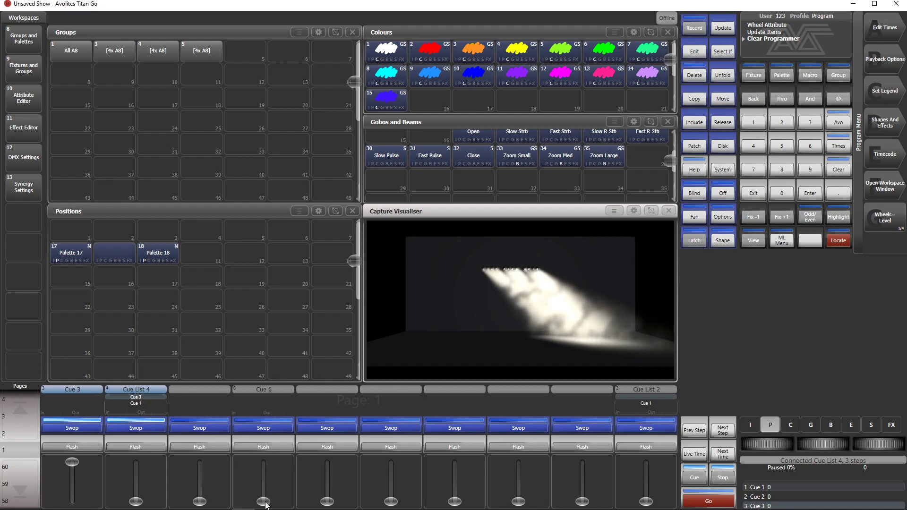
Raise and lower the Cue 6 fader, then advance Cue List 4 to Cue 1.
left_click_drag(268, 504, 267, 423)
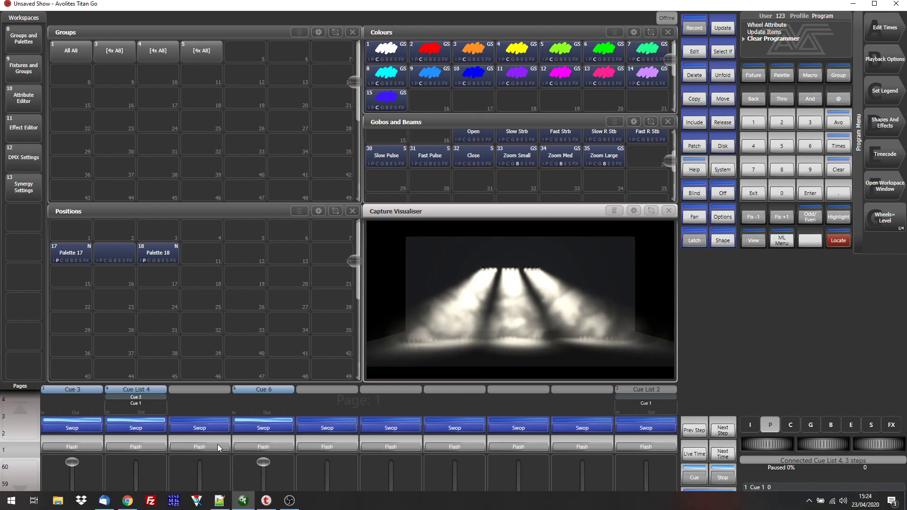
left_click_drag(264, 463, 264, 502)
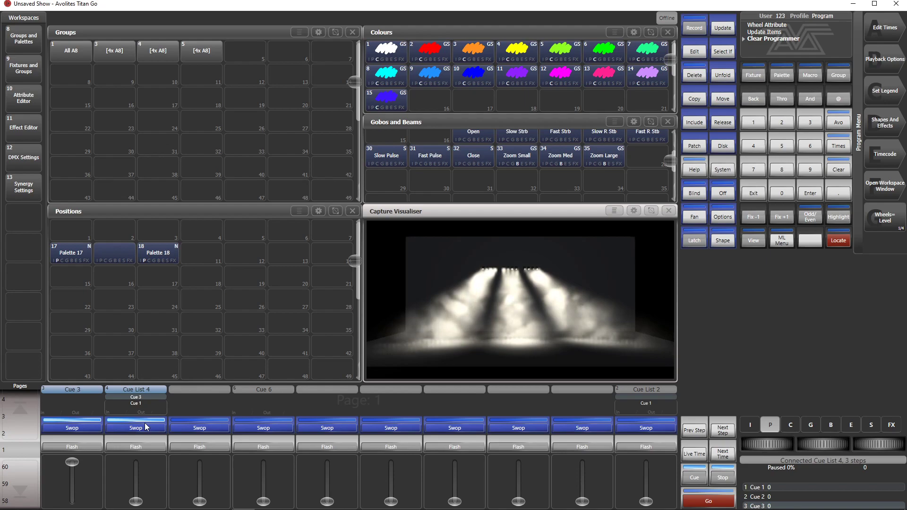
left_click(132, 439)
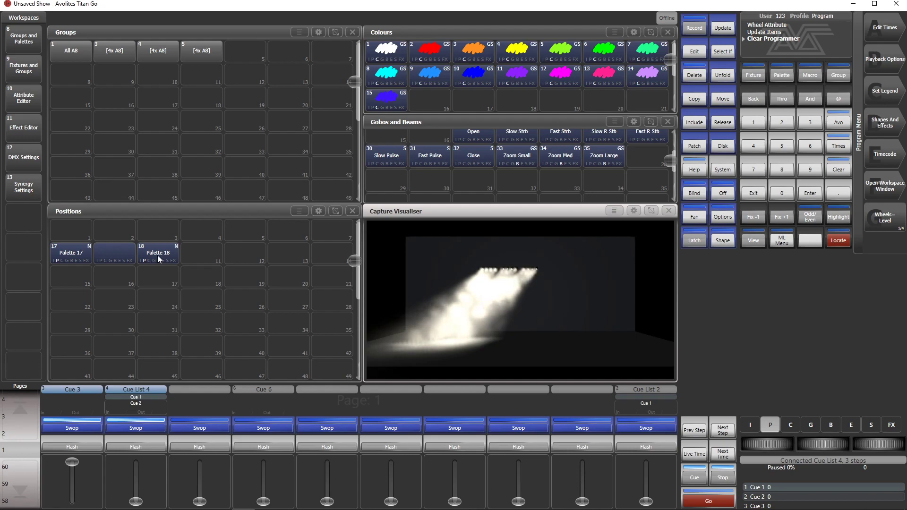
Re-aim [4x A8] to 70.57% pan, update Cue 1 of Cue List 4, and clear the programmer.
left_click(196, 49)
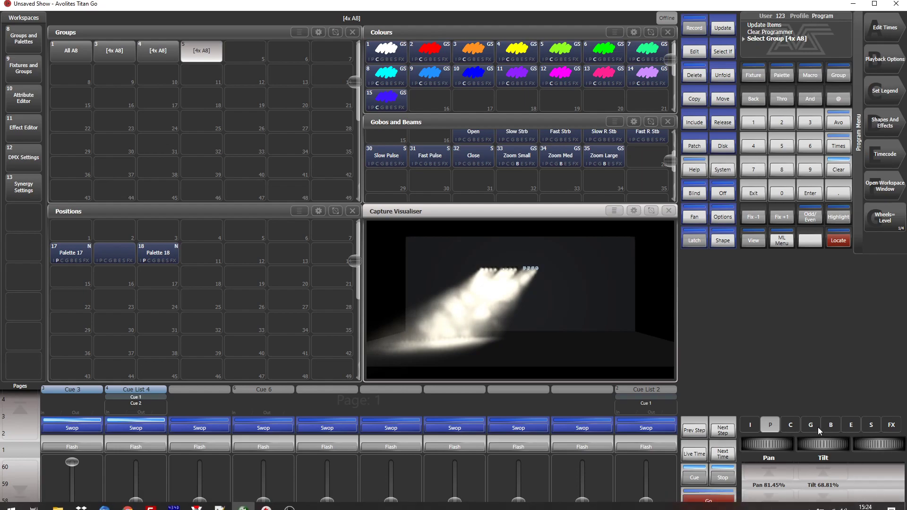
left_click_drag(779, 446, 785, 444)
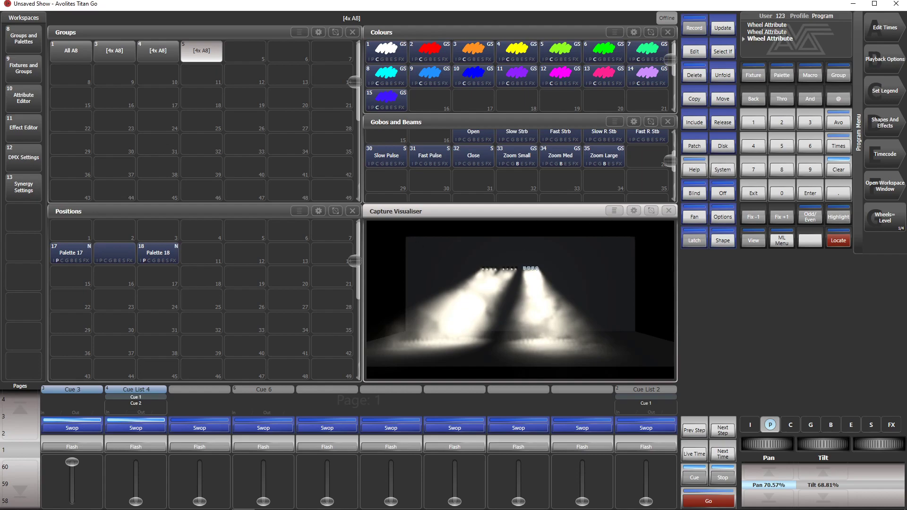
left_click(726, 27)
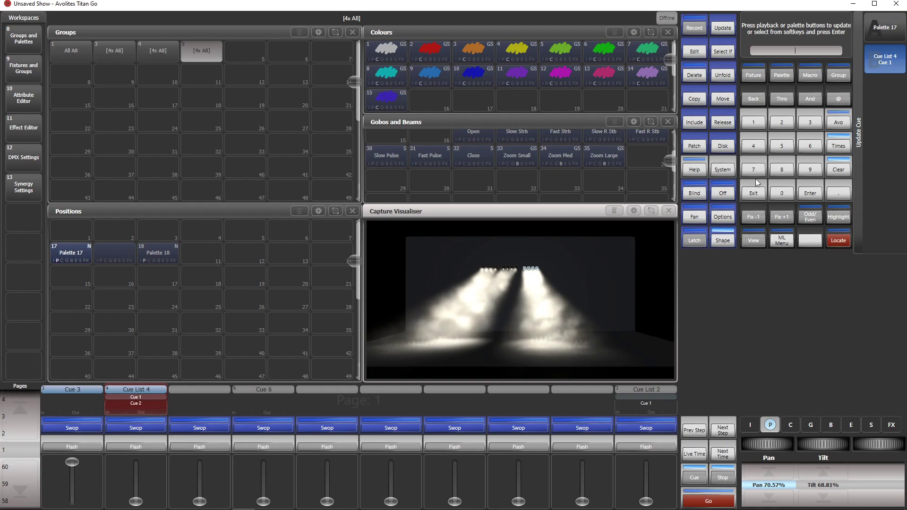
left_click(815, 194)
left_click(839, 169)
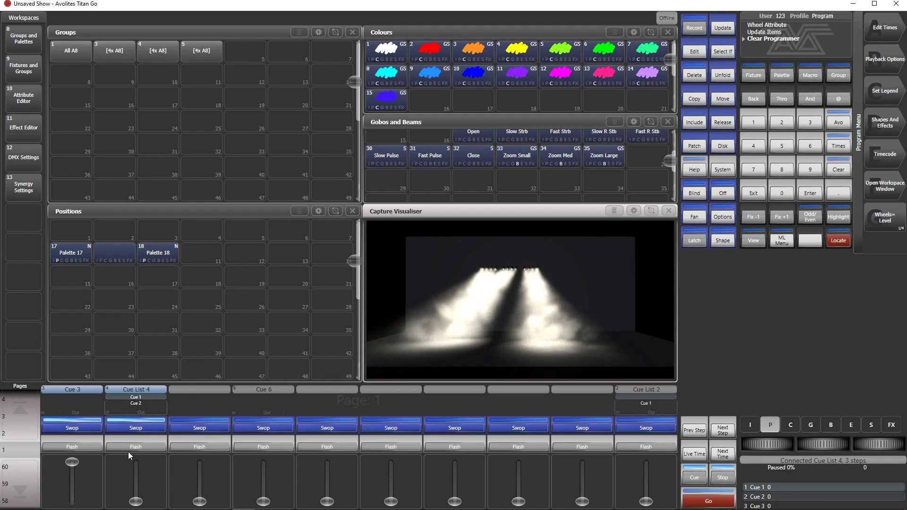
Cycle Cue List 4 through Cues 1–3 in the visualiser, then apply Palette 17 to the beams.
left_click(141, 440)
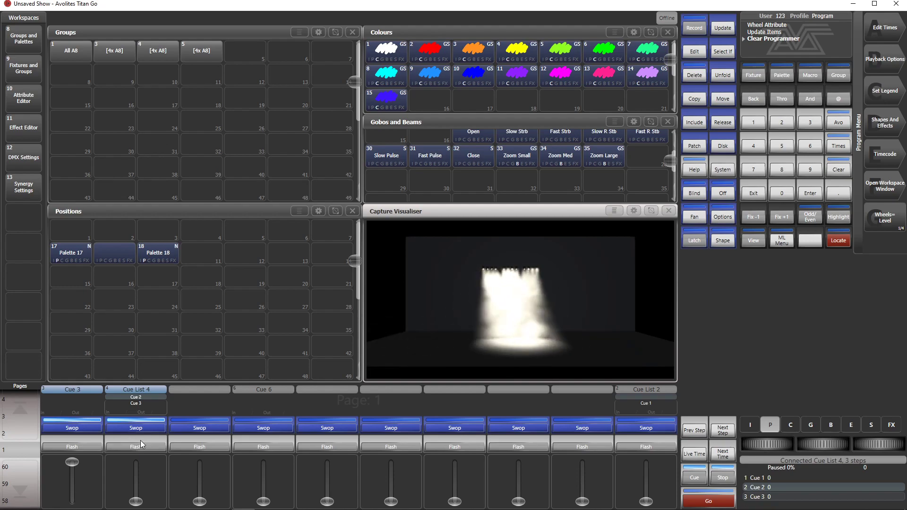
left_click(138, 444)
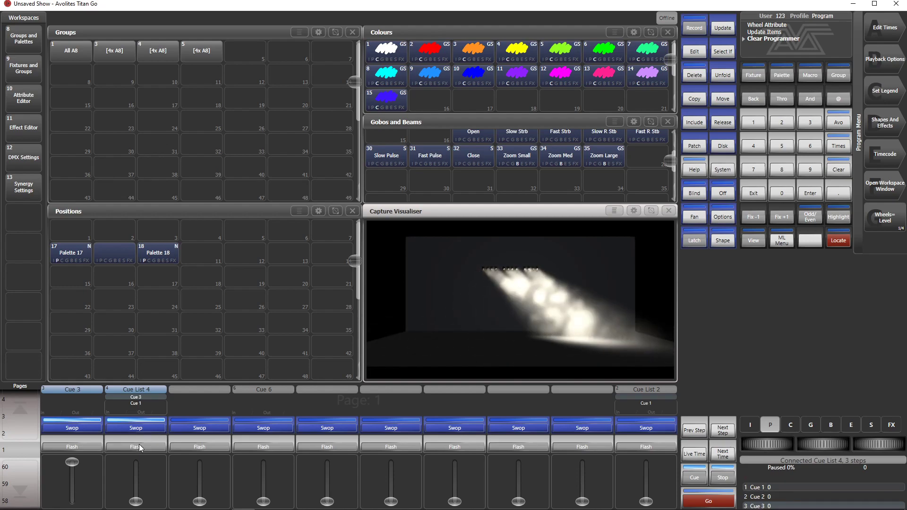
left_click(139, 446)
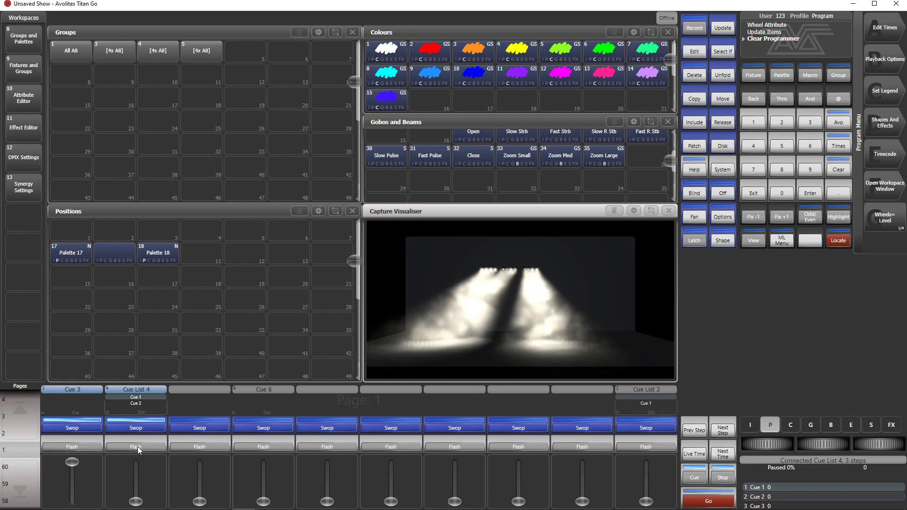
left_click(137, 447)
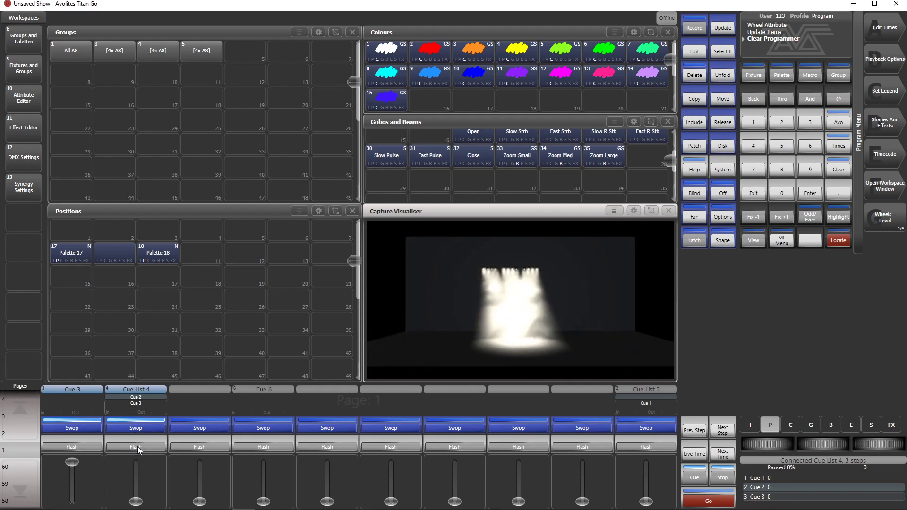
left_click(138, 446)
left_click(137, 447)
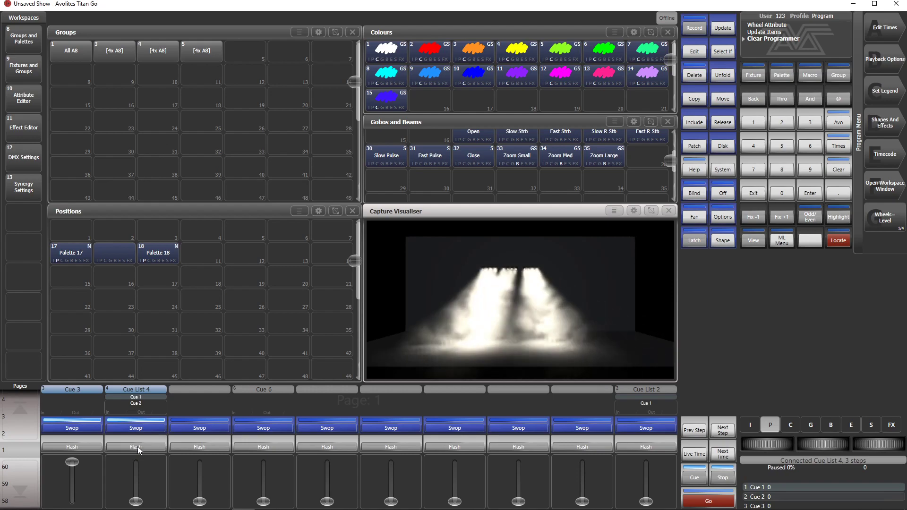
left_click(138, 447)
left_click(138, 447)
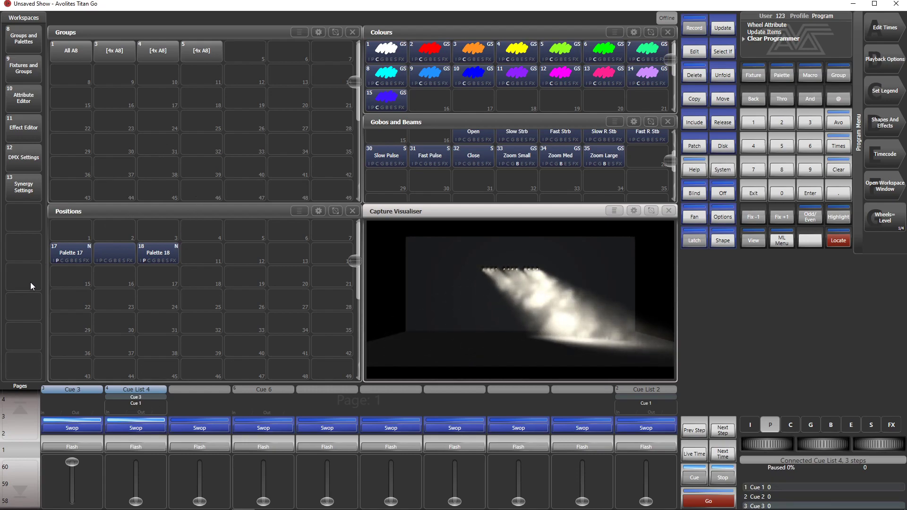
left_click(60, 252)
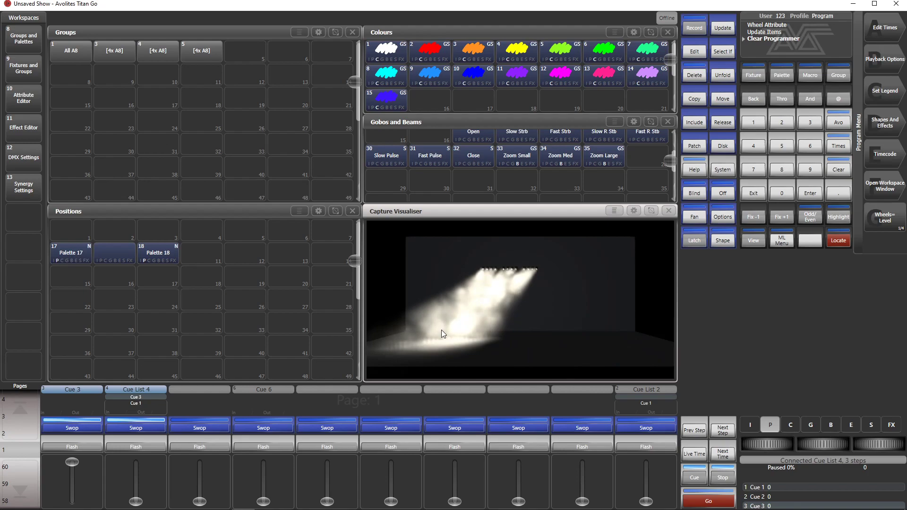
View Cue List 4's cue table and inspect Cue 1's Pan/Tilt values referencing Palette 17.
left_click(144, 407)
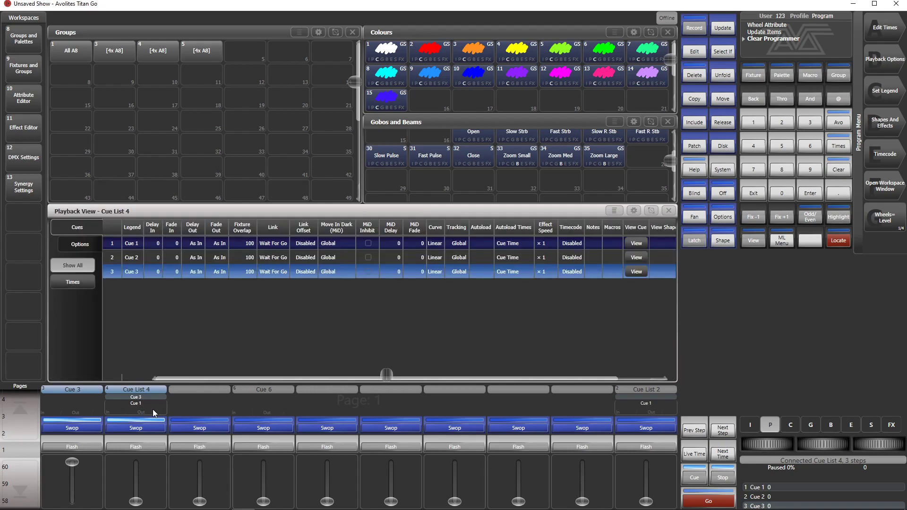
left_click(633, 244)
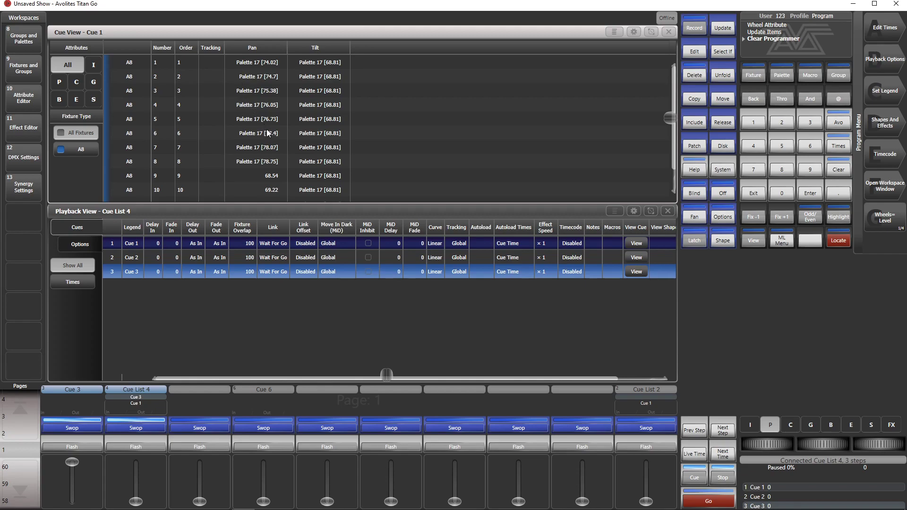
scroll(379, 124, "down", 2)
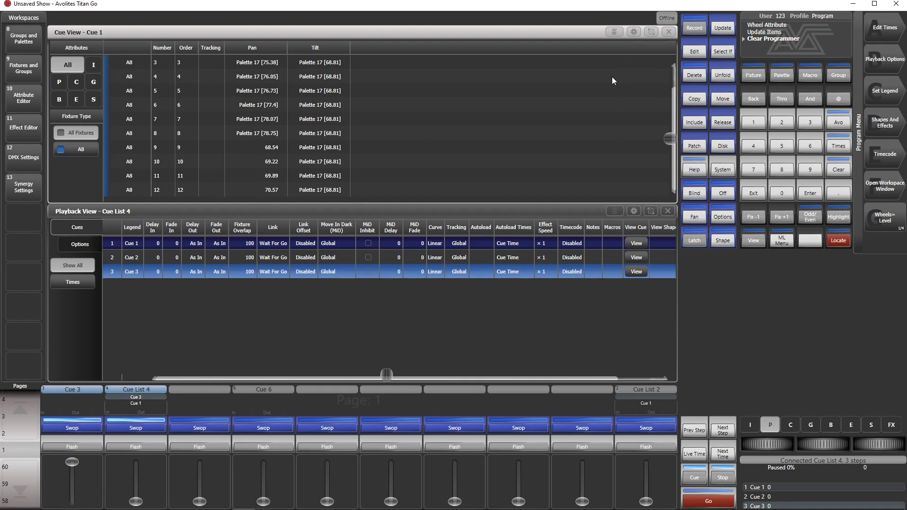
left_click(669, 31)
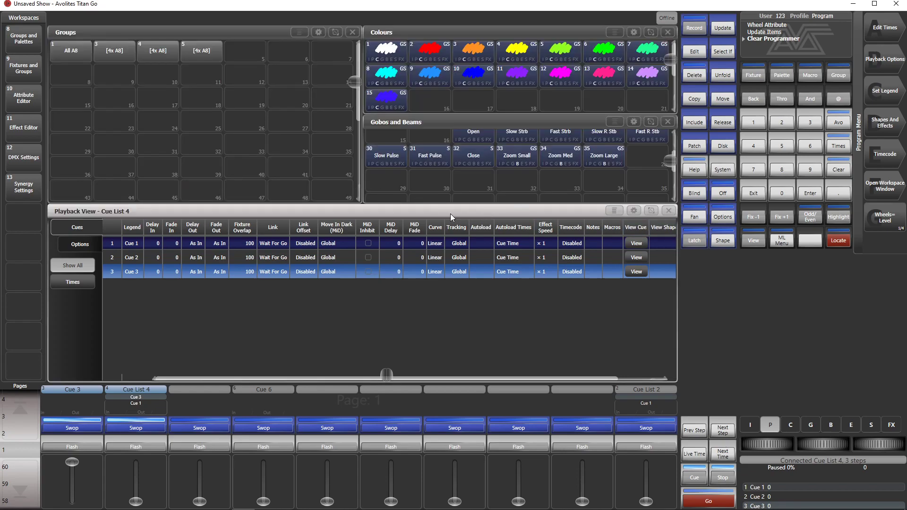
Edit Palette 18 so the [4x A8] group sits at 68.97% pan and 68.81% tilt.
left_click(668, 211)
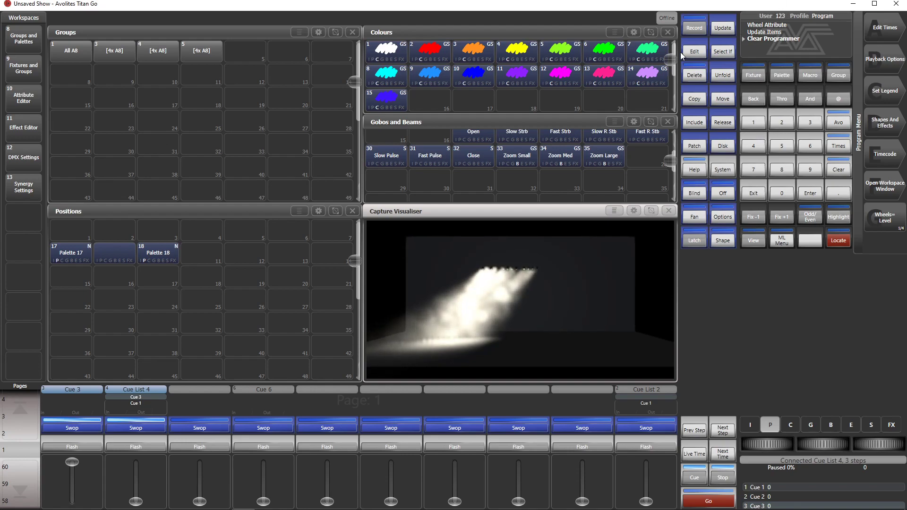
left_click(696, 52)
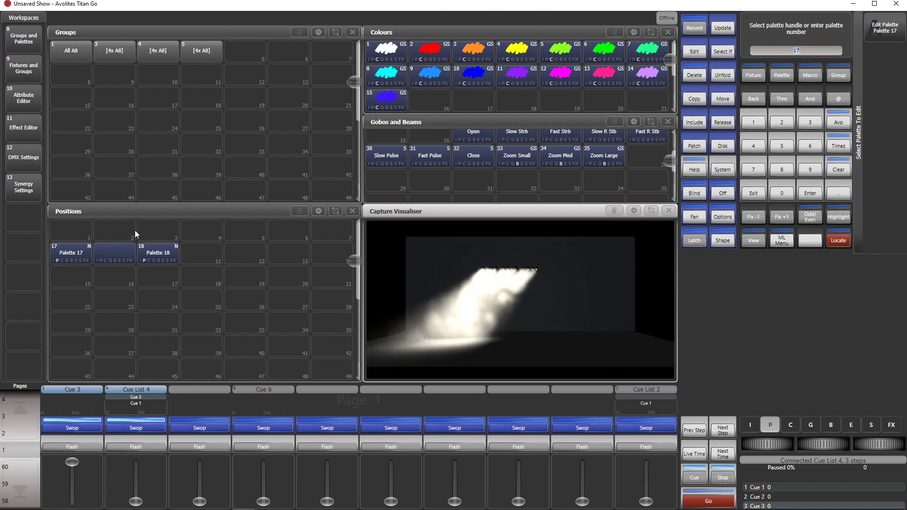
left_click(157, 250)
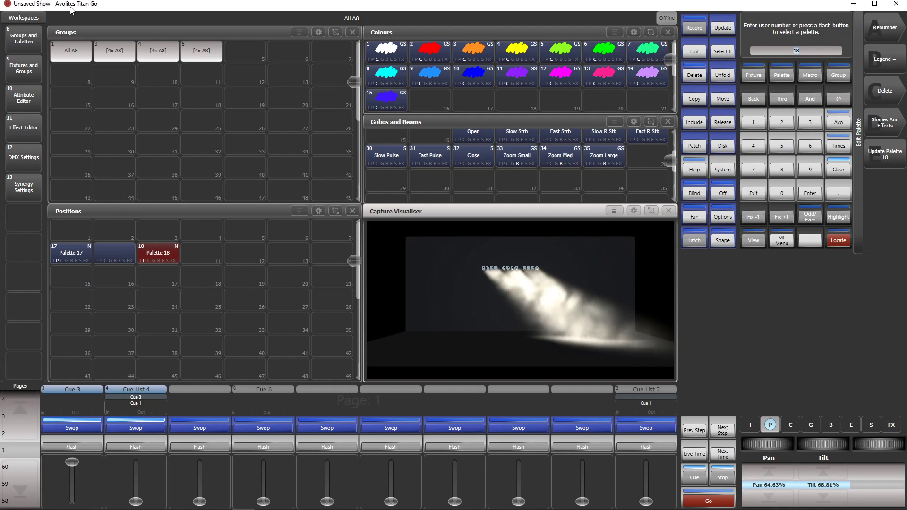
left_click(111, 50)
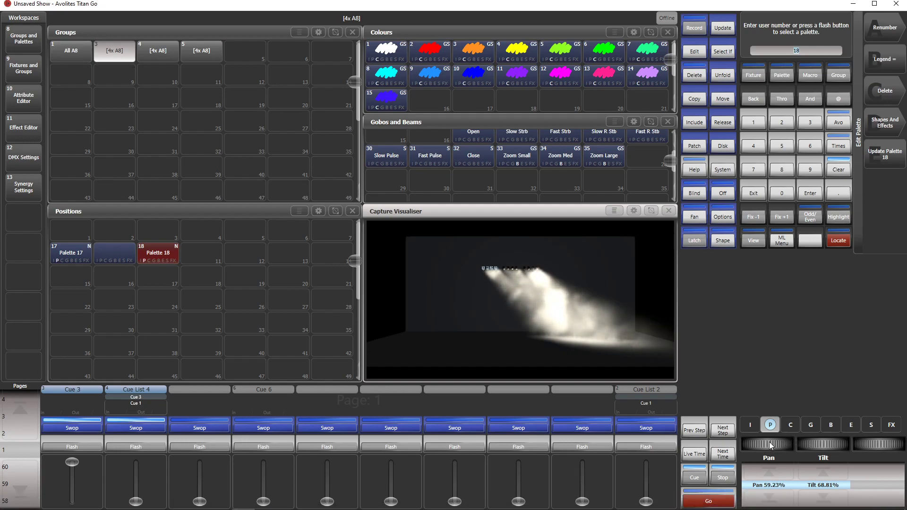
left_click_drag(769, 444, 776, 450)
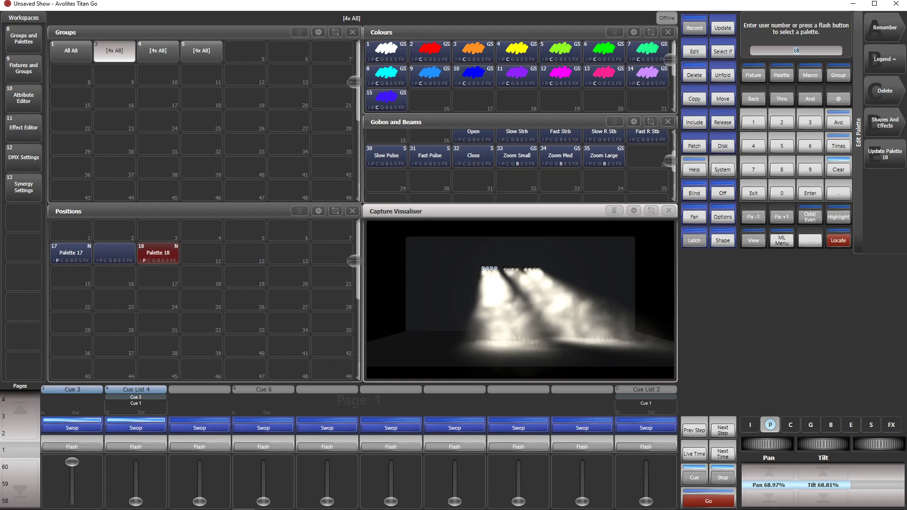
left_click(893, 154)
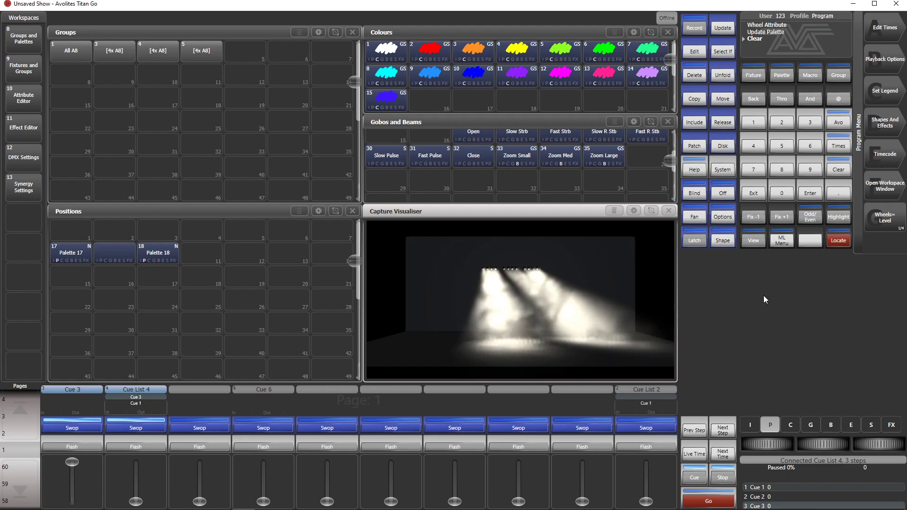
left_click(748, 194)
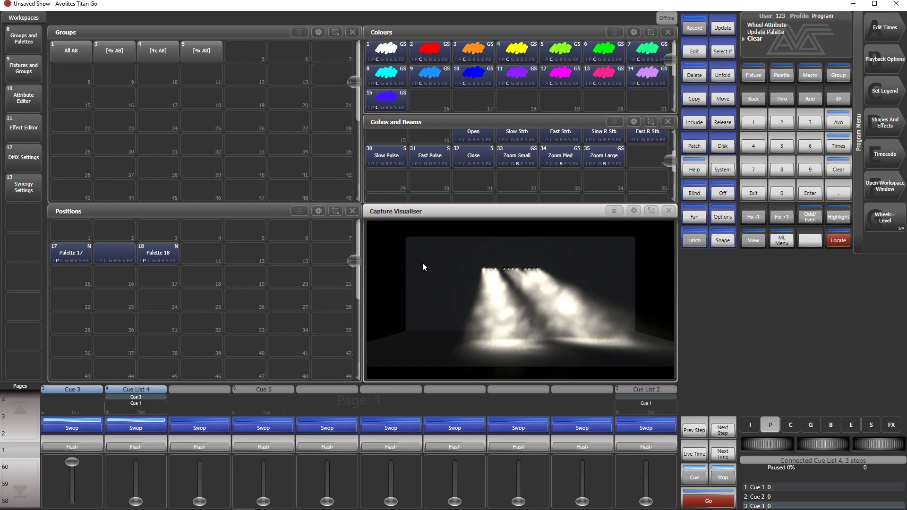
left_click(75, 257)
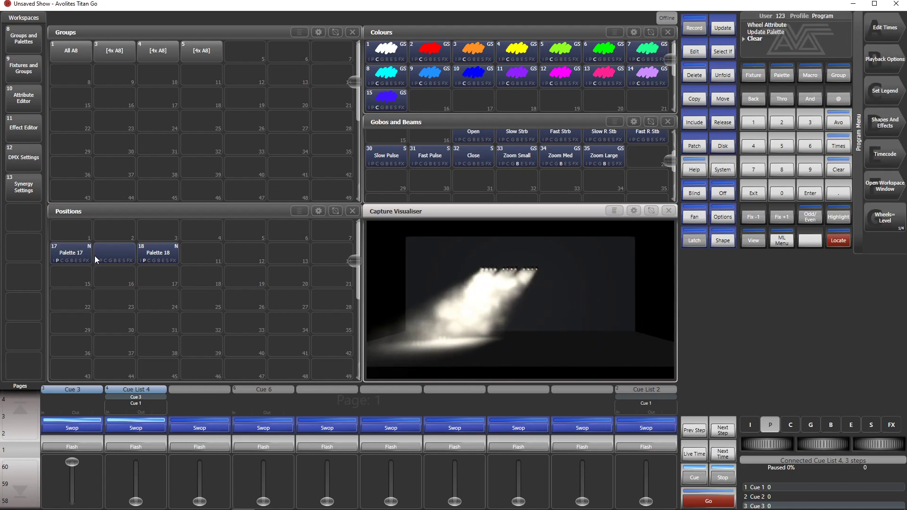
left_click(118, 256)
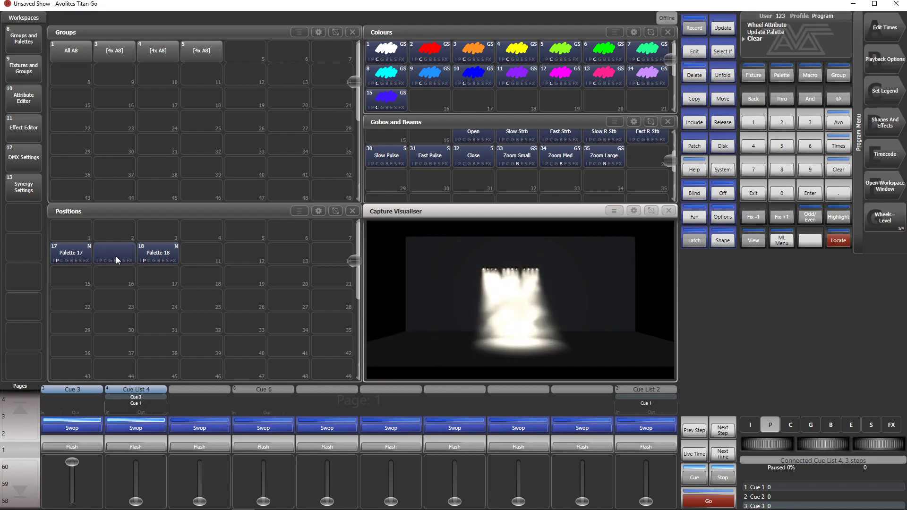
left_click(158, 256)
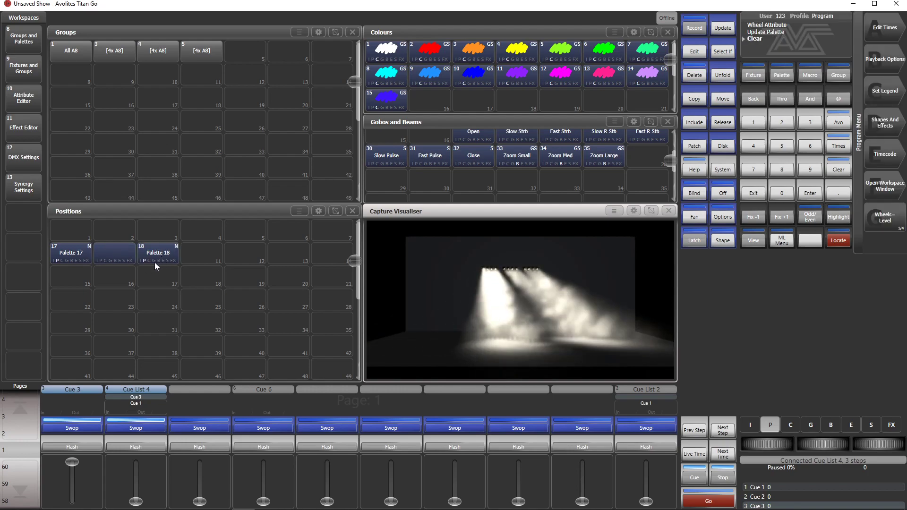